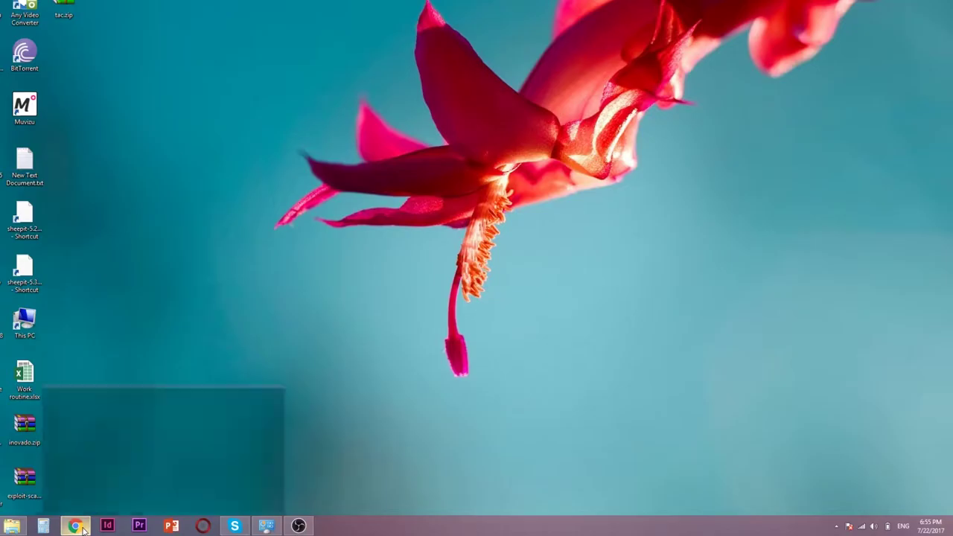
Step: Switch to Chrome and open the Windows download page on the Audacity website
{"action": "left_click", "coordinate": [84, 529]}
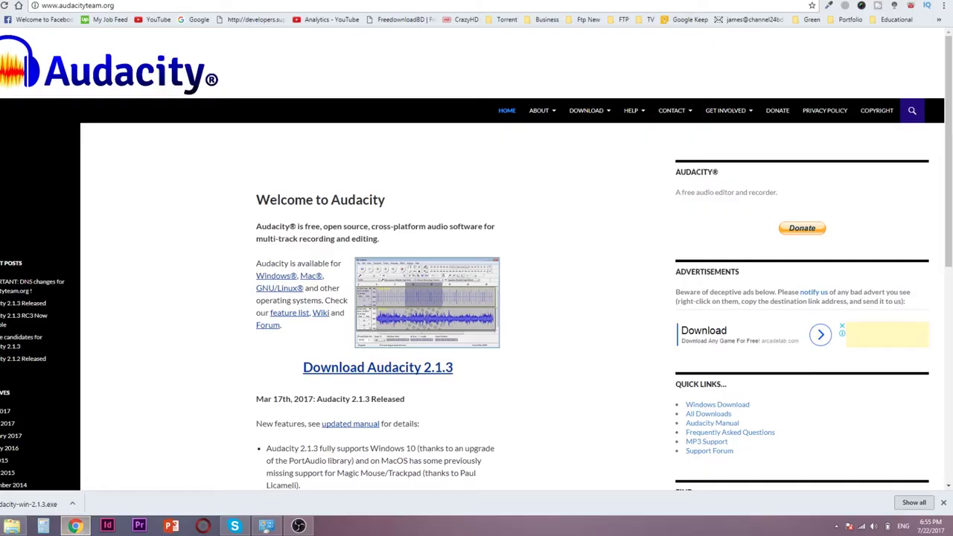
{"action": "left_click_drag", "start_coordinate": [76, 5], "coordinate": [100, 6]}
{"action": "left_click", "coordinate": [147, 385]}
{"action": "mouse_move", "coordinate": [586, 111]}
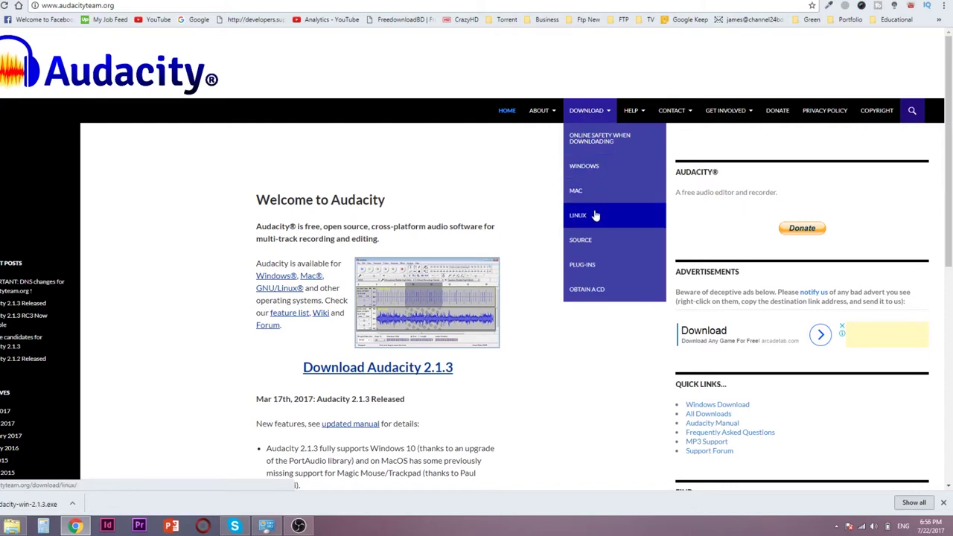
{"action": "left_click", "coordinate": [592, 171]}
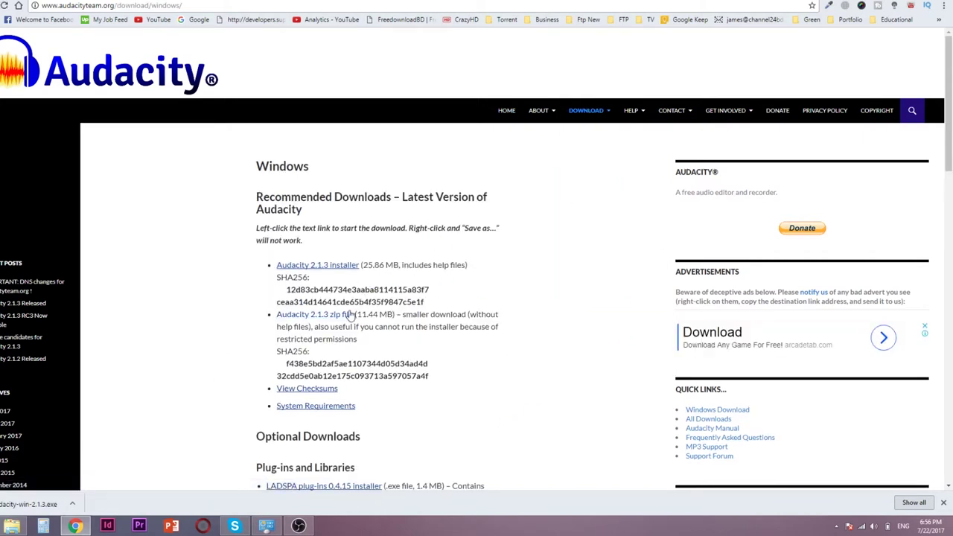
{"action": "left_click", "coordinate": [340, 269]}
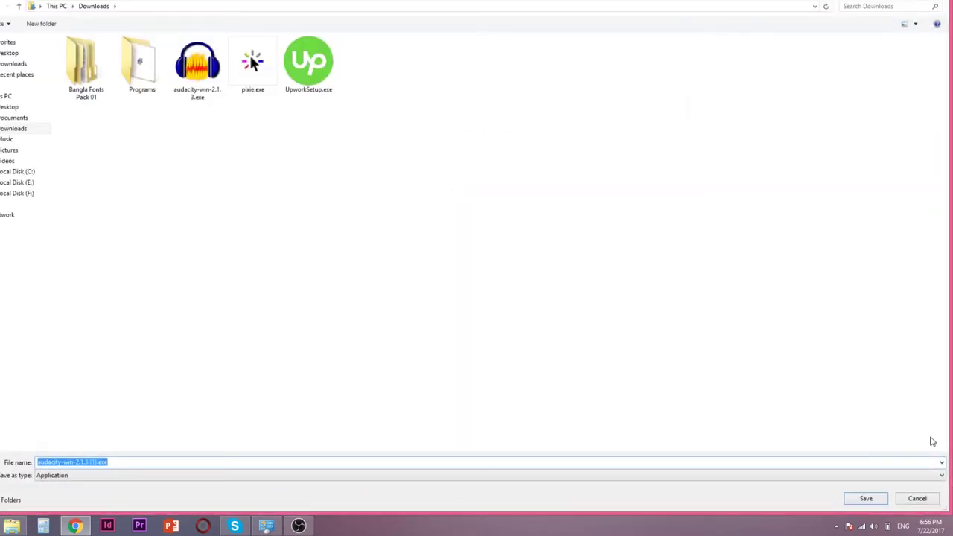
{"action": "left_click", "coordinate": [918, 499]}
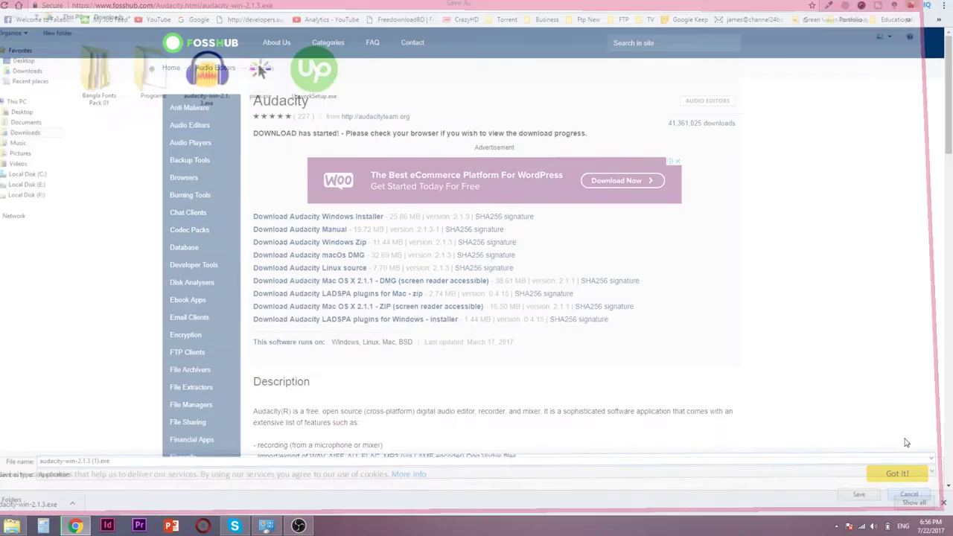
{"action": "left_click", "coordinate": [944, 6]}
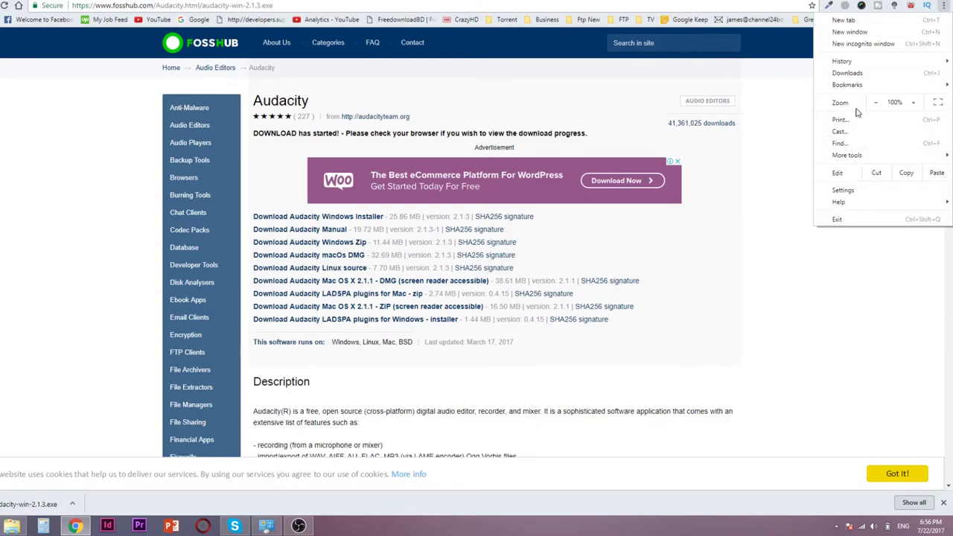
{"action": "left_click", "coordinate": [763, 217]}
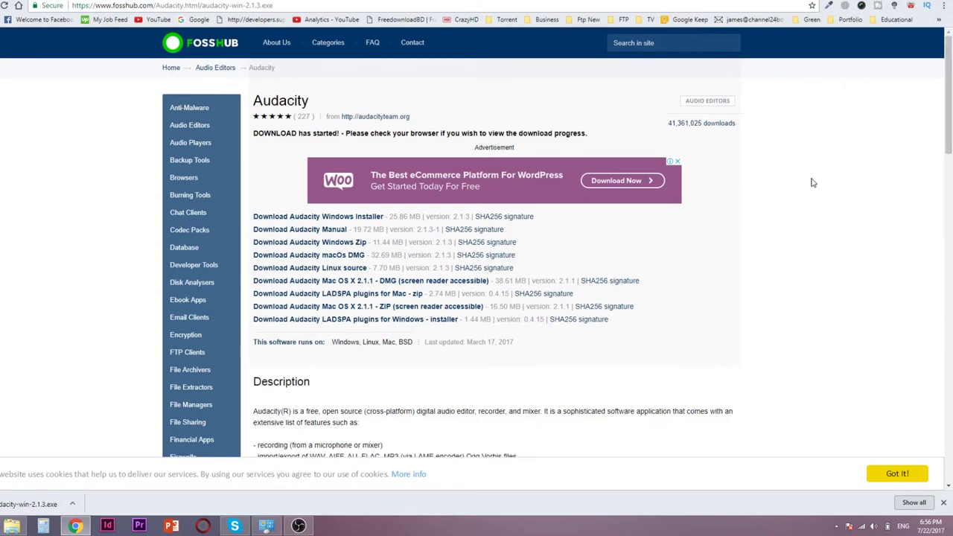
Step: Locate audacity-win-2.1.3.exe through the browser's download history and run it from its folder
{"action": "left_click", "coordinate": [944, 6]}
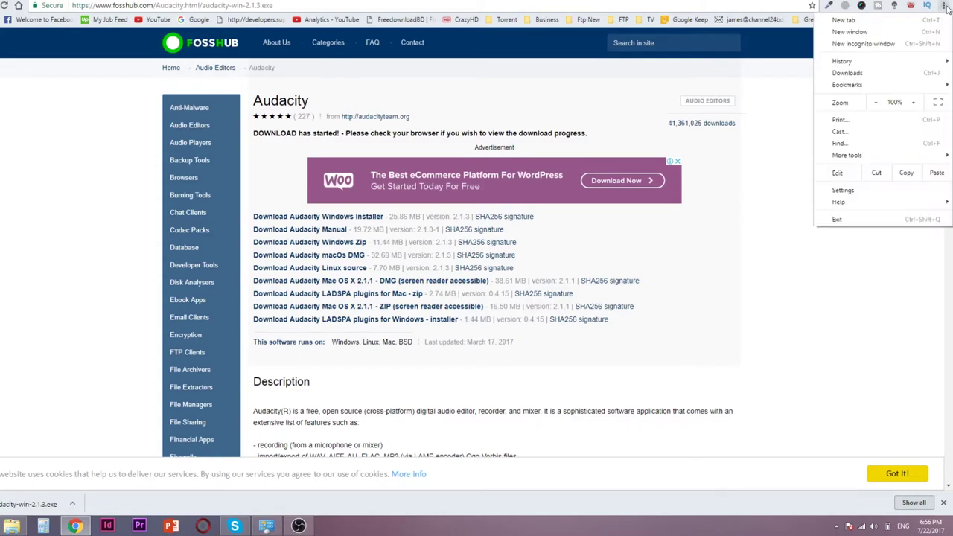
{"action": "left_click", "coordinate": [894, 73]}
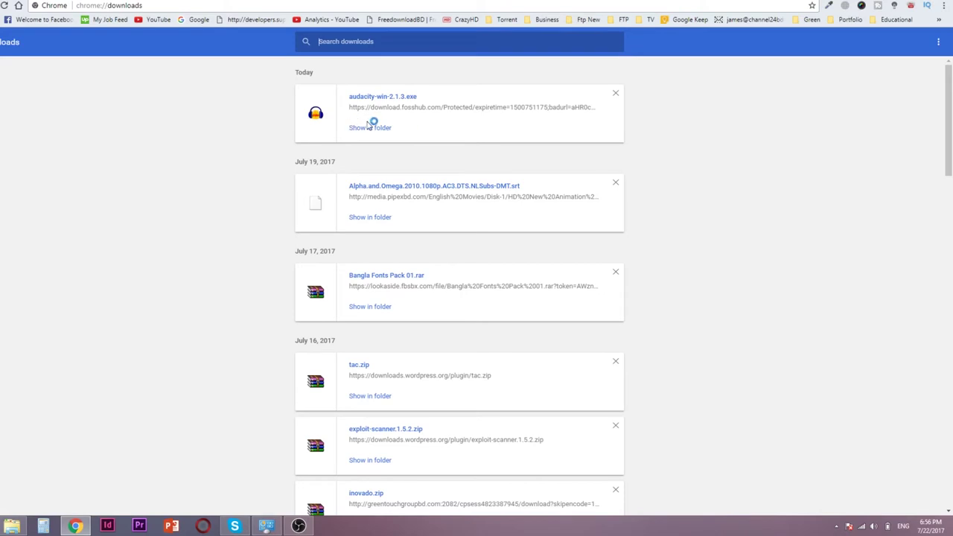
{"action": "left_click", "coordinate": [368, 128]}
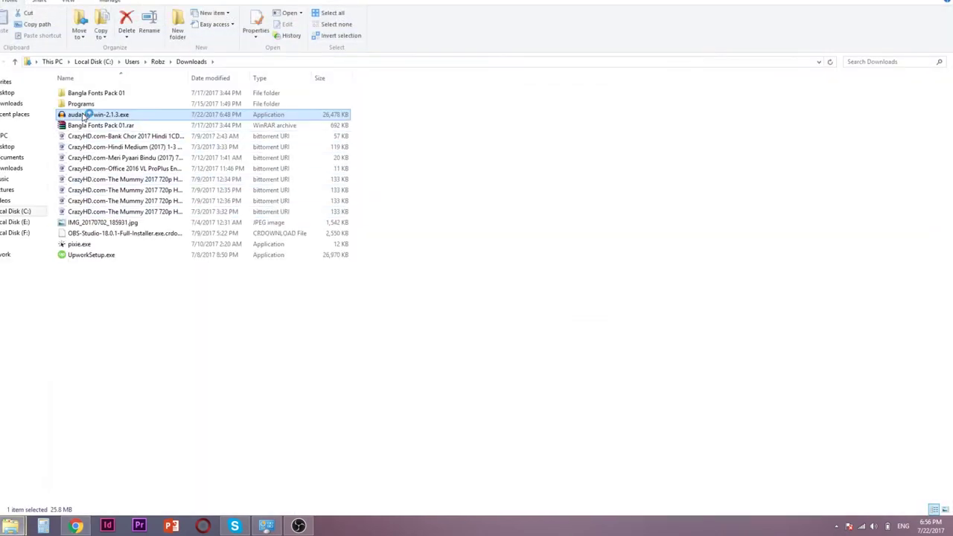
{"action": "key", "text": "Return"}
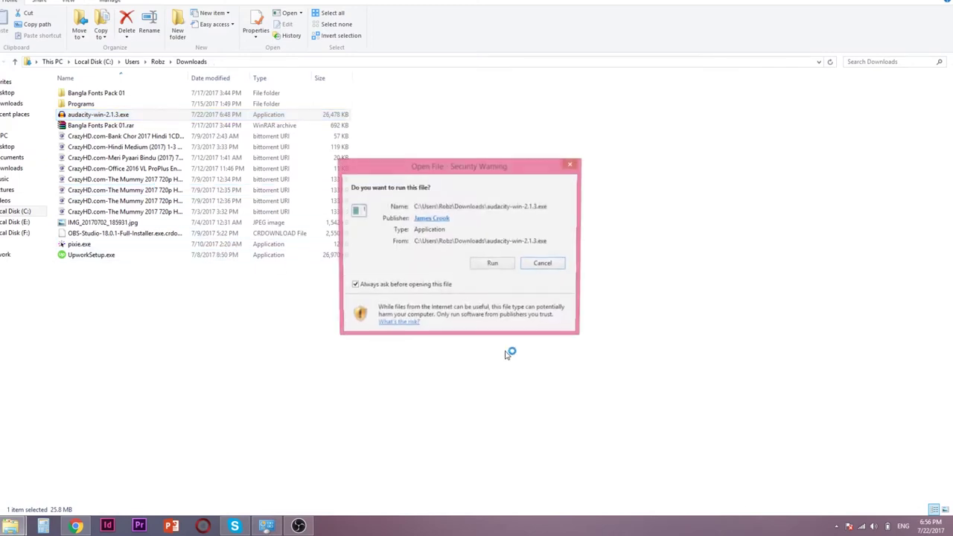
{"action": "left_click", "coordinate": [492, 264]}
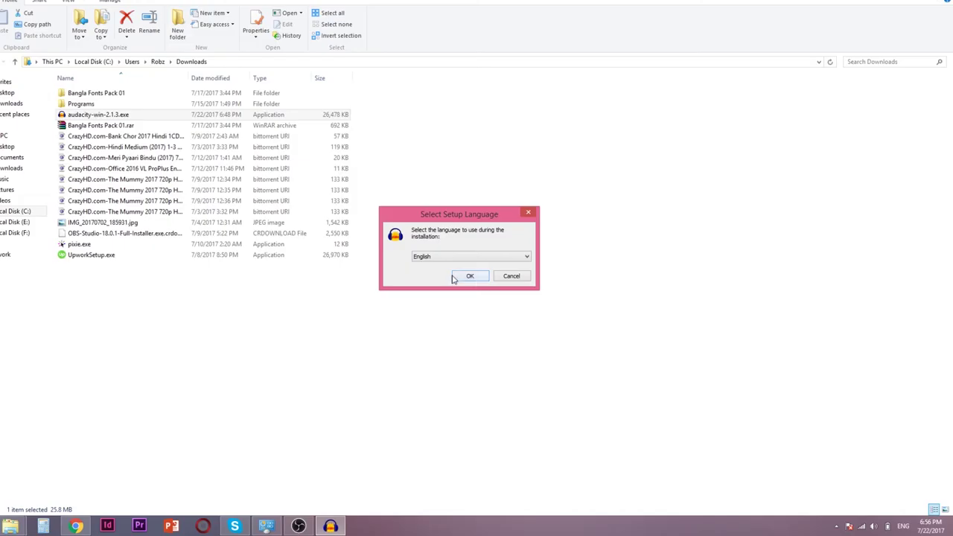
Step: Accept English as the setup language and keep C:\Program Files (x86)\Audacity as the installation folder
{"action": "left_click", "coordinate": [455, 277]}
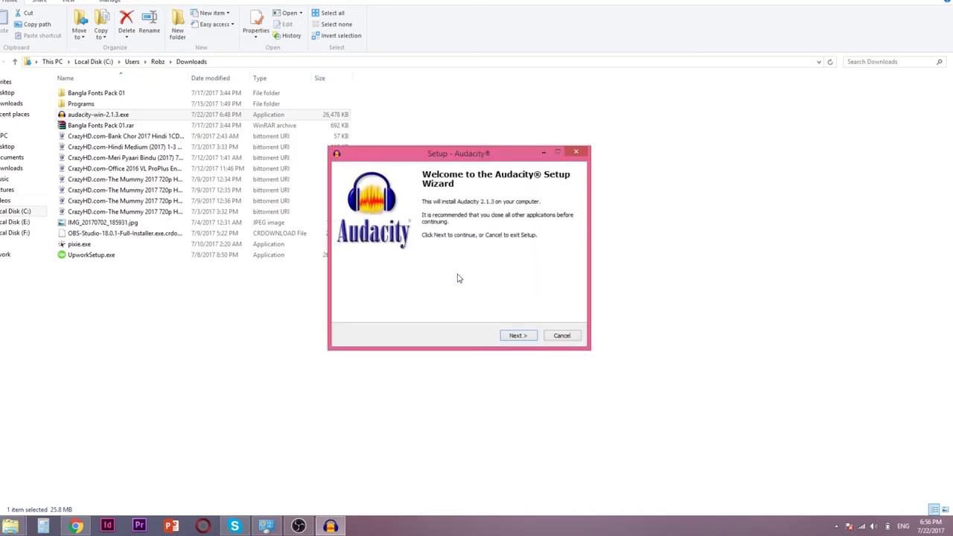
{"action": "left_click", "coordinate": [521, 337]}
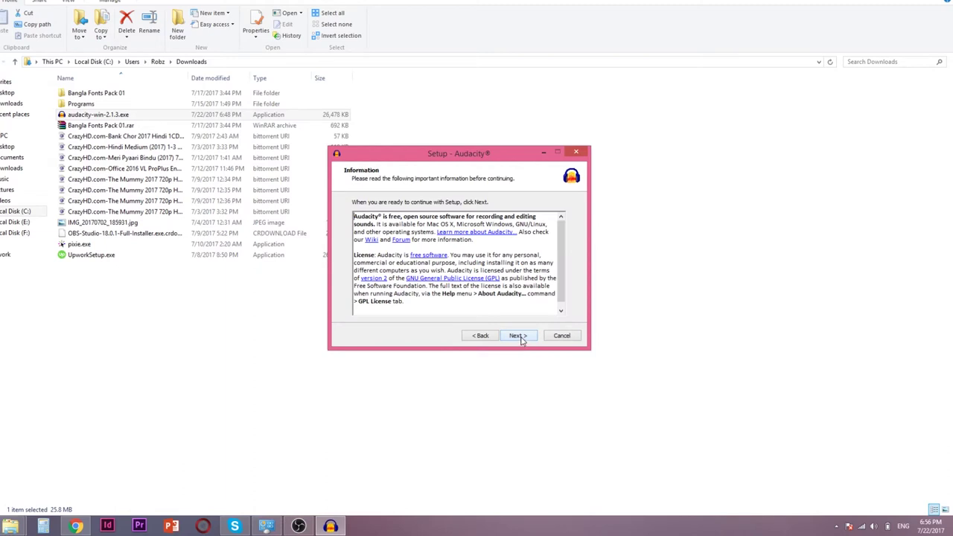
{"action": "left_click", "coordinate": [519, 336]}
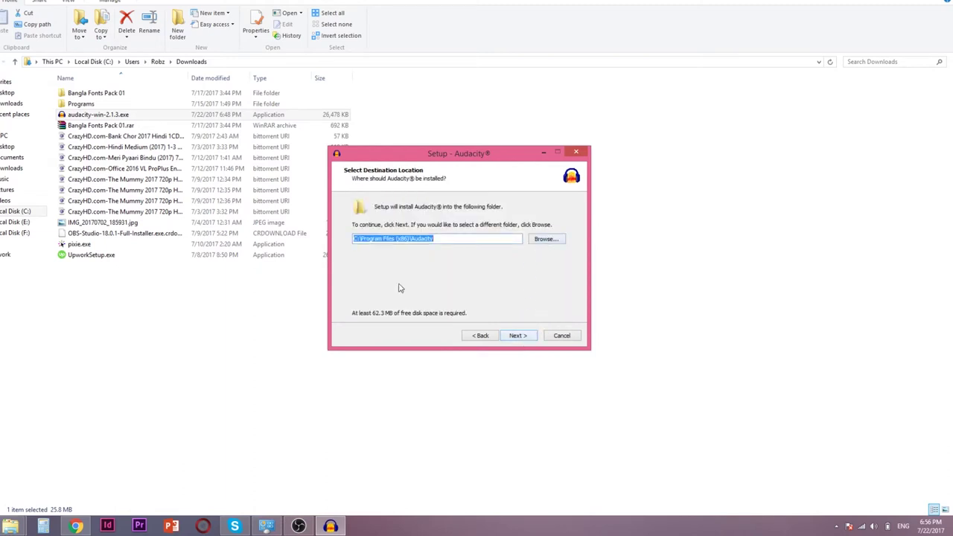
{"action": "left_click", "coordinate": [544, 242]}
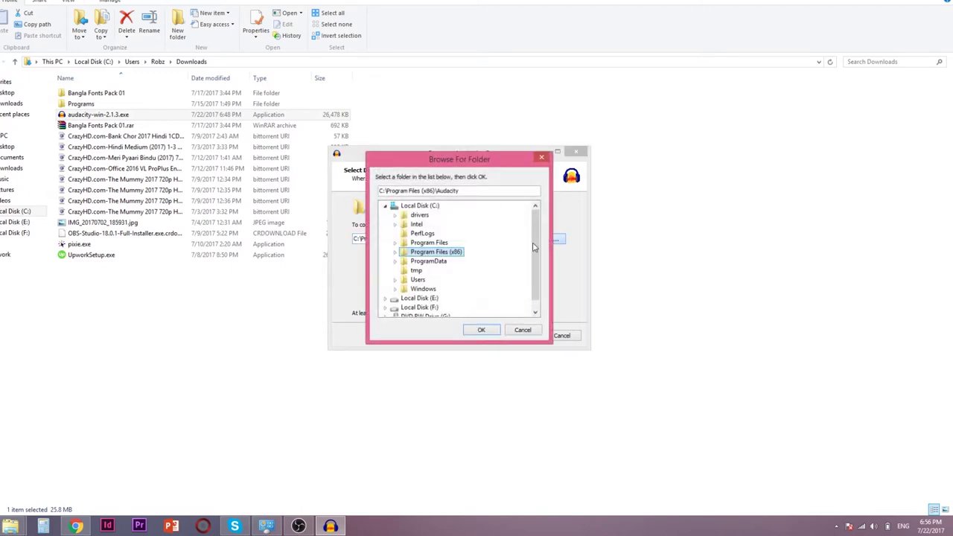
{"action": "left_click", "coordinate": [523, 330]}
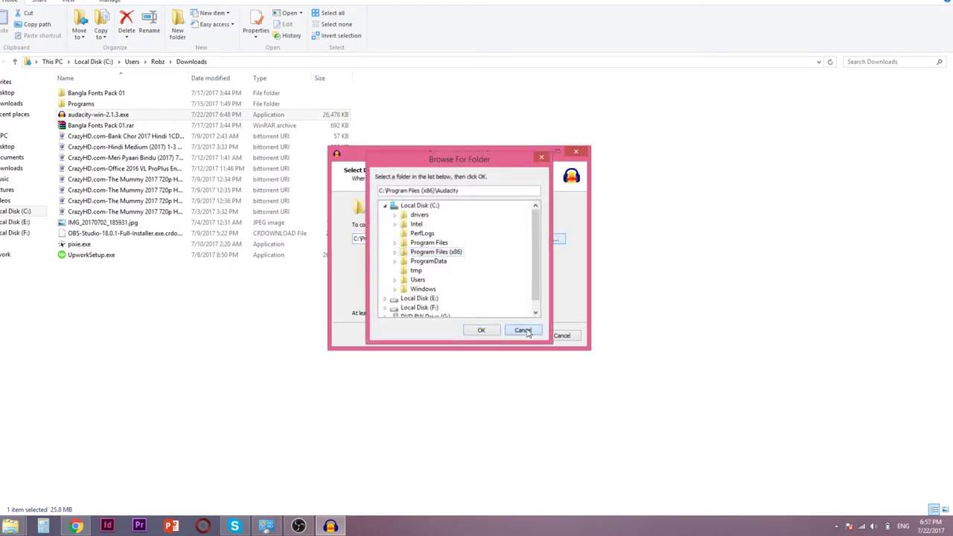
{"action": "left_click", "coordinate": [519, 336]}
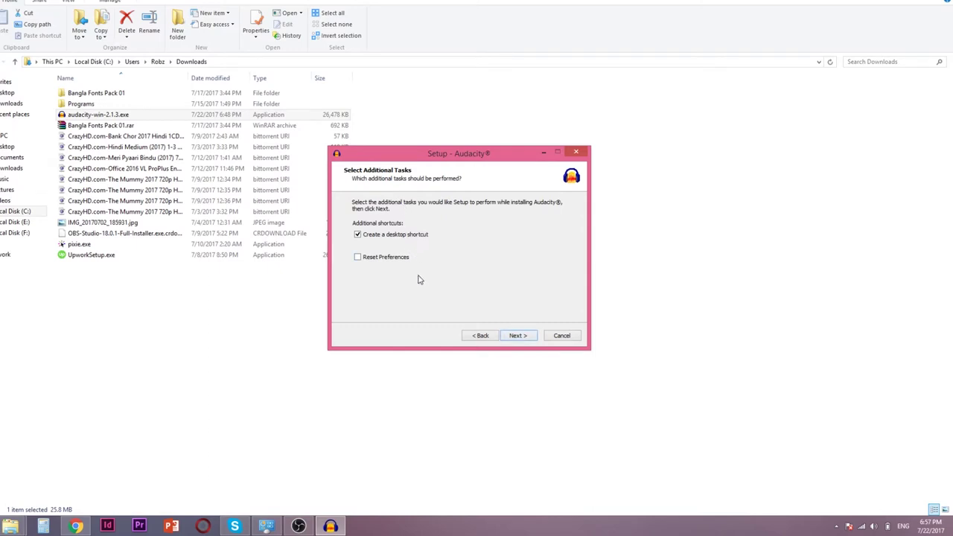
Step: Install Audacity with a desktop shortcut and finish the setup with Launch Audacity enabled
{"action": "left_click", "coordinate": [519, 335]}
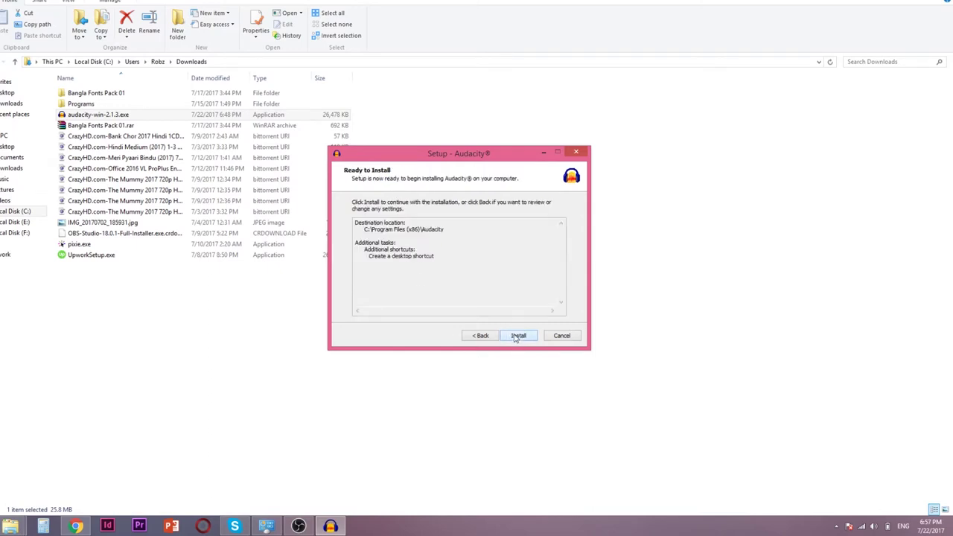
{"action": "left_click", "coordinate": [518, 336]}
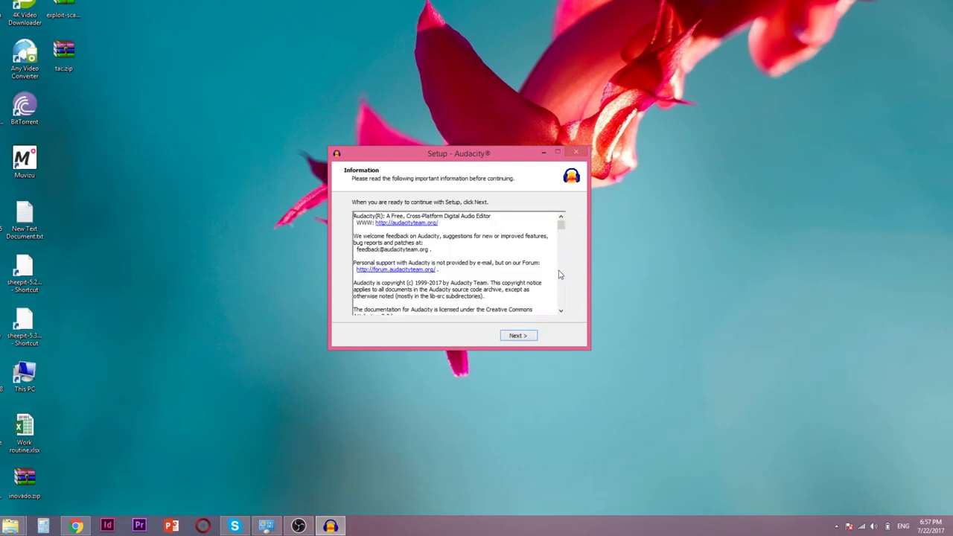
{"action": "left_click", "coordinate": [520, 337]}
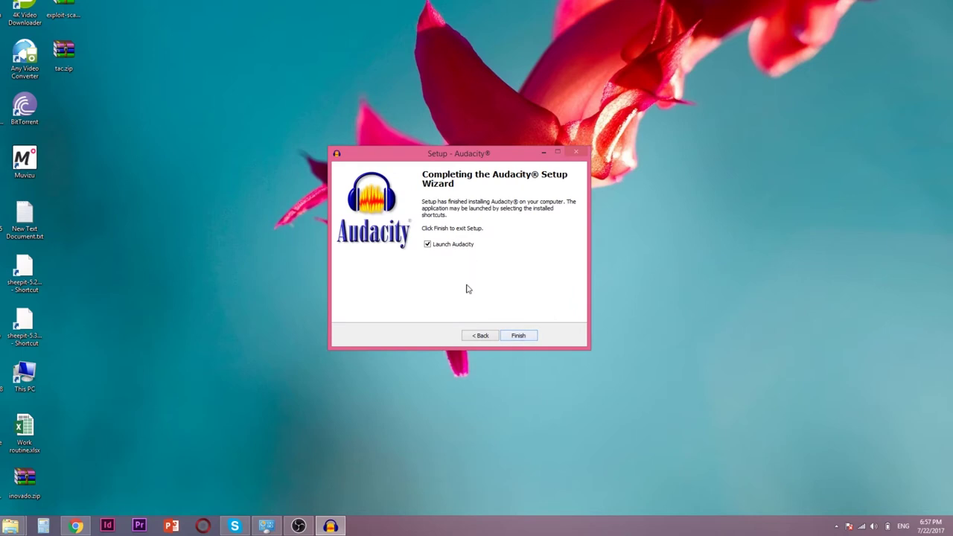
{"action": "left_click", "coordinate": [521, 336]}
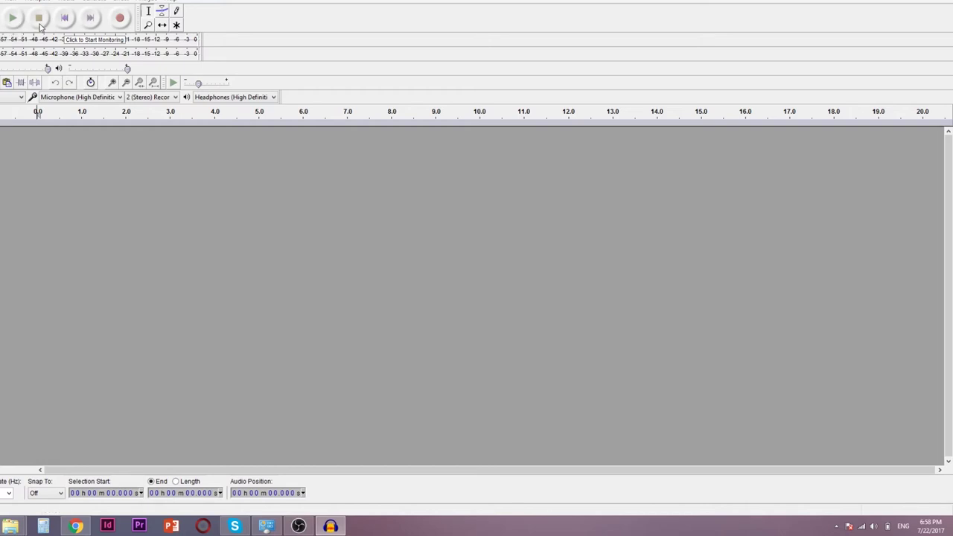
Step: Choose the second High Definition microphone as the recording device and the High Definition headphones as the playback device
{"action": "left_click", "coordinate": [105, 98]}
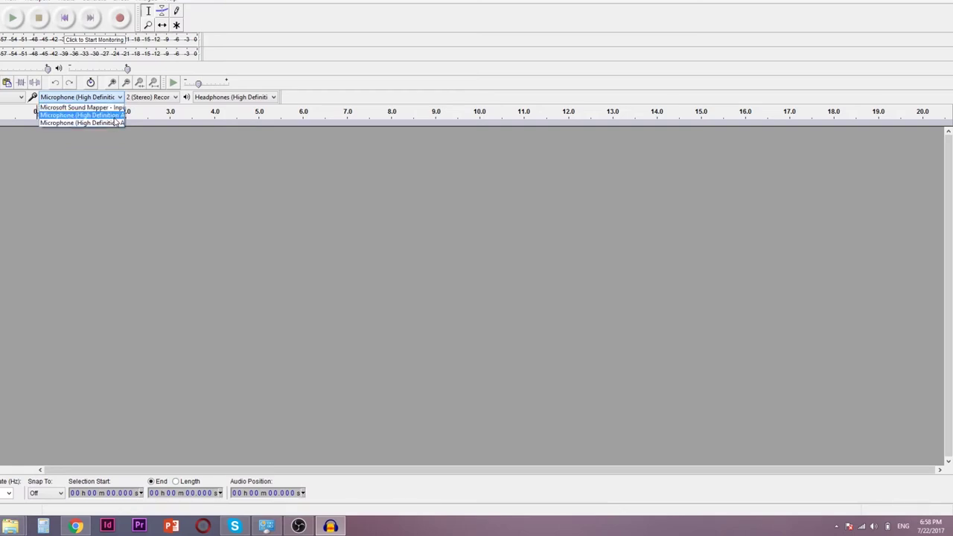
{"action": "left_click", "coordinate": [110, 124]}
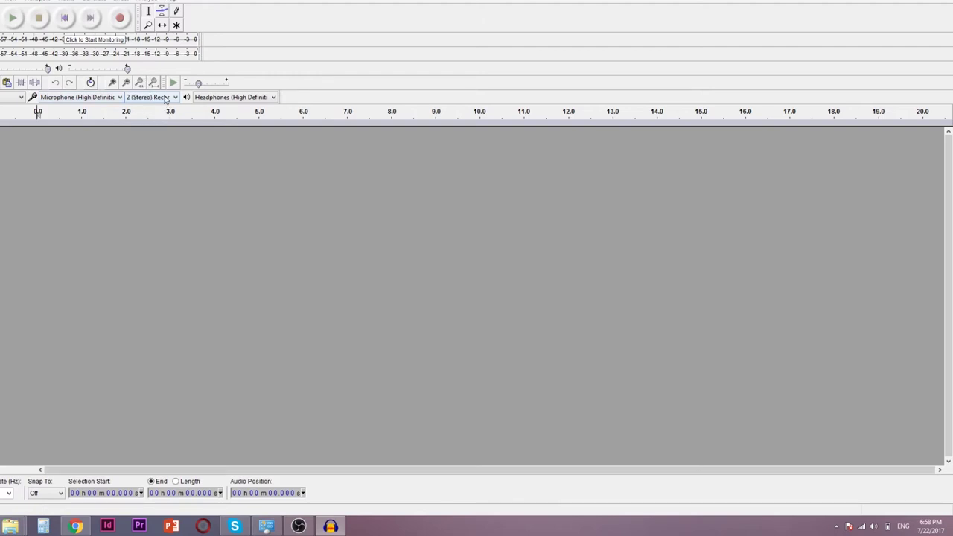
{"action": "left_click", "coordinate": [240, 97]}
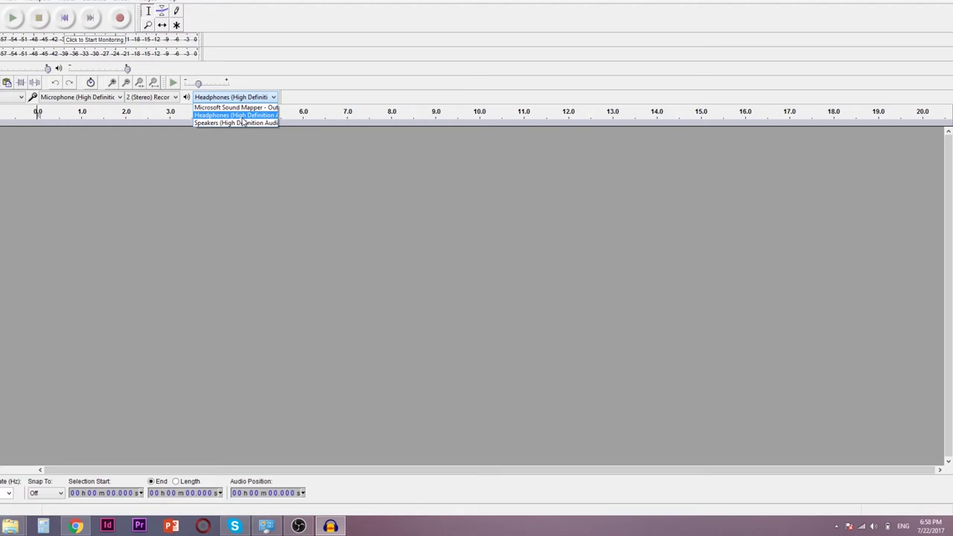
{"action": "left_click", "coordinate": [242, 116]}
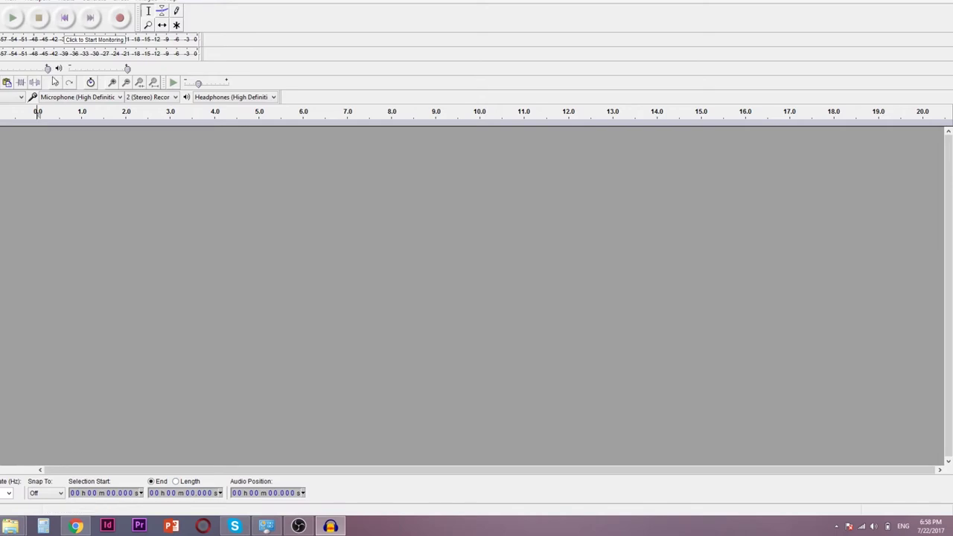
{"action": "left_click_drag", "start_coordinate": [48, 70], "coordinate": [127, 68]}
{"action": "left_click_drag", "start_coordinate": [107, 72], "coordinate": [127, 69]}
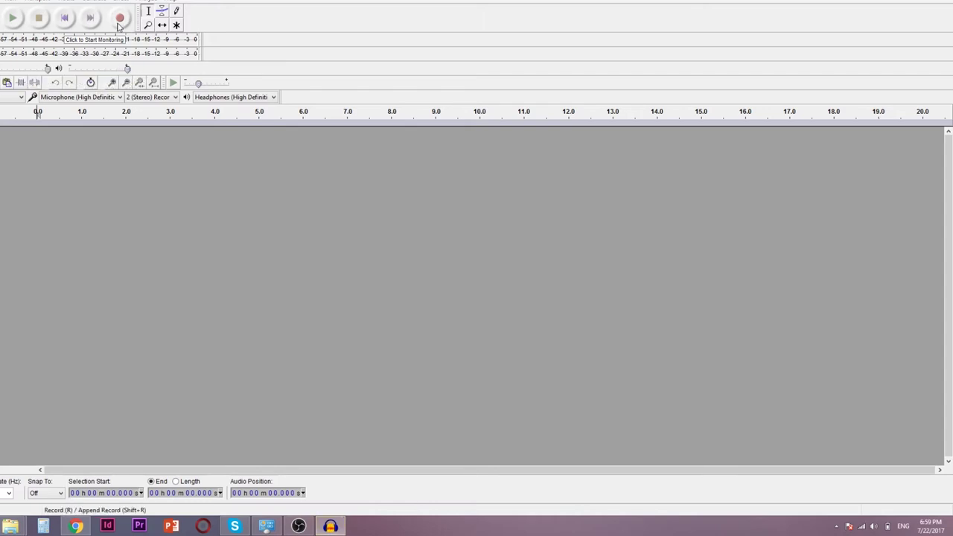
Step: Start monitoring the microphone input level, and record a stereo voice clip about 14 seconds long
{"action": "left_click", "coordinate": [4, 45]}
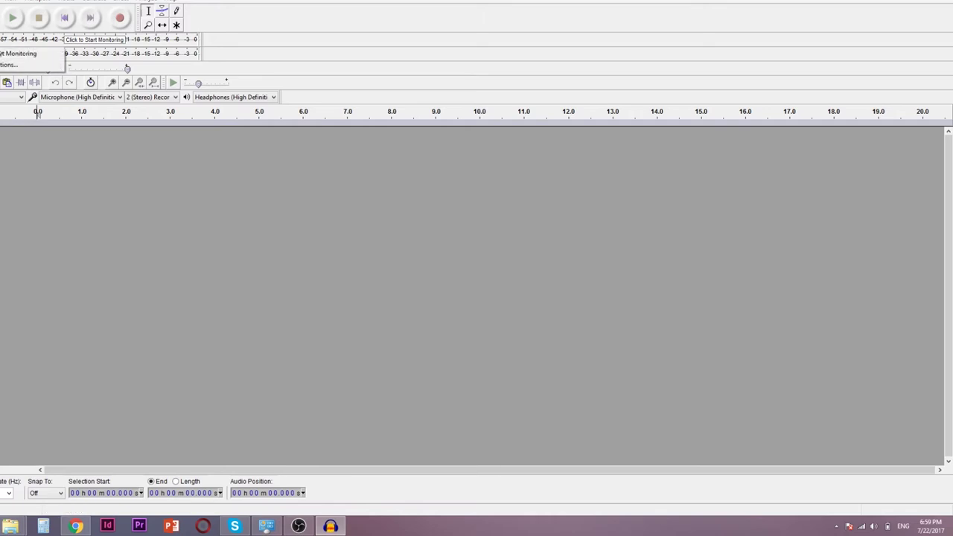
{"action": "left_click", "coordinate": [6, 53]}
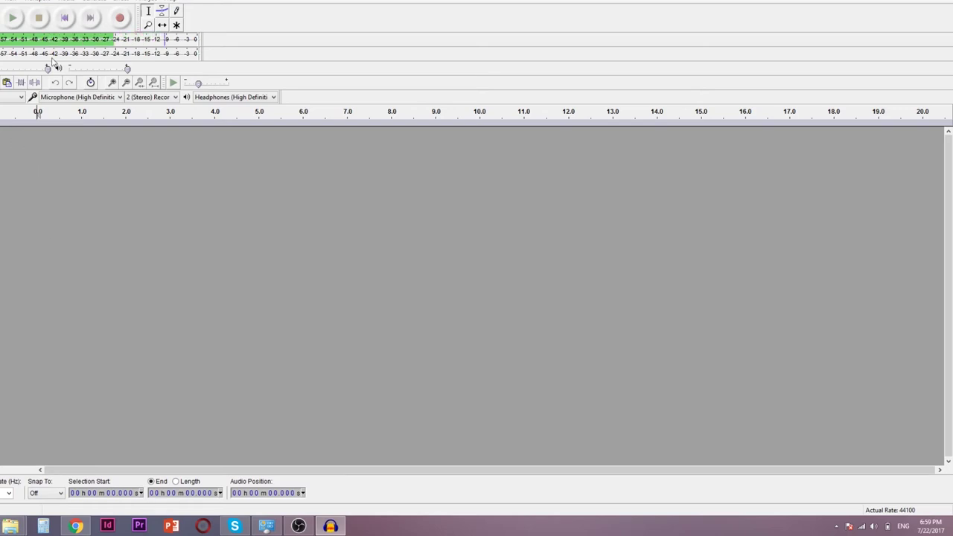
{"action": "left_click", "coordinate": [120, 18]}
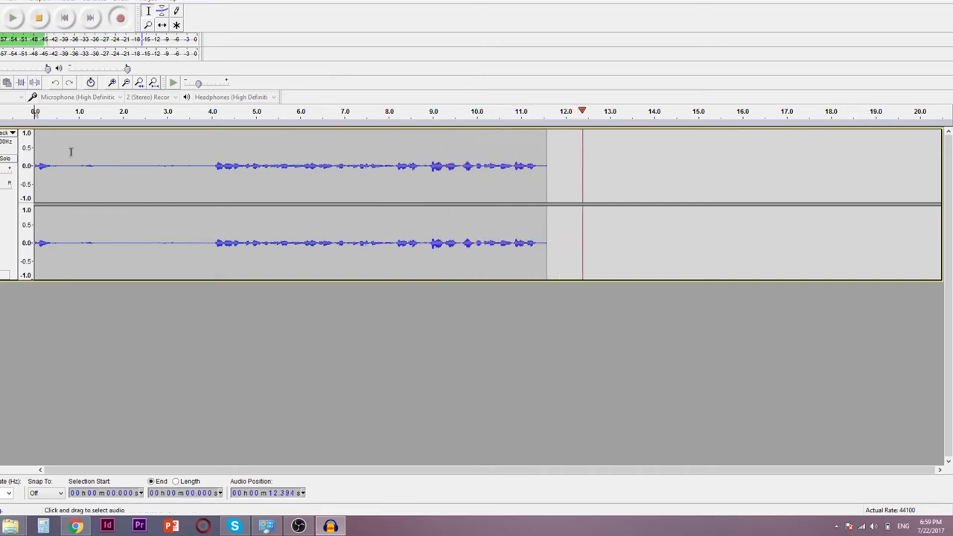
{"action": "key", "text": "space"}
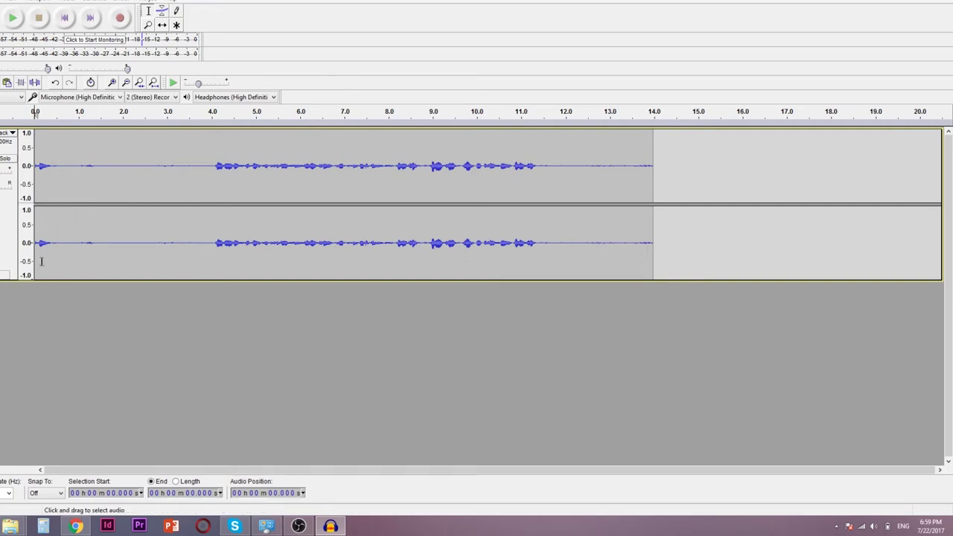
Step: Play back the recorded voice clip from the start and stop playback
{"action": "left_click", "coordinate": [12, 19]}
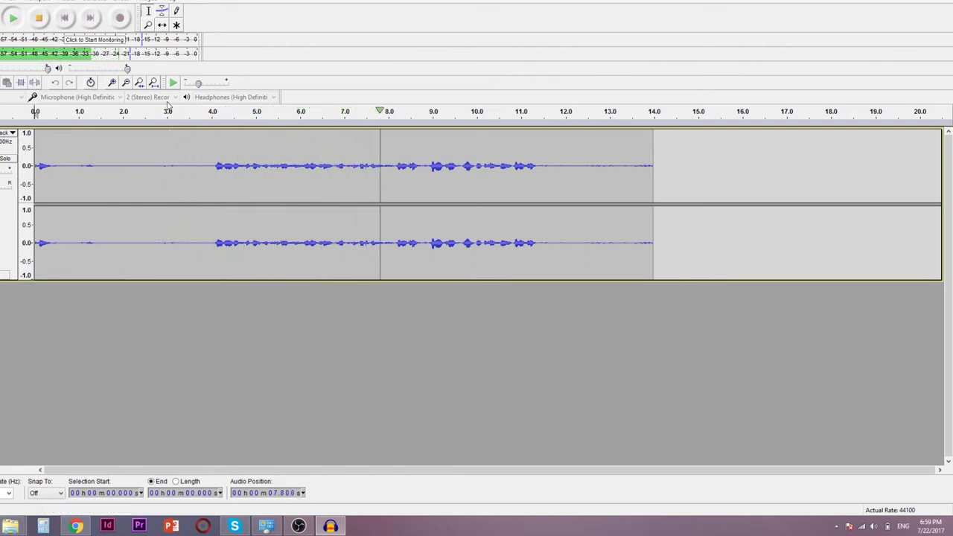
{"action": "left_click", "coordinate": [40, 23]}
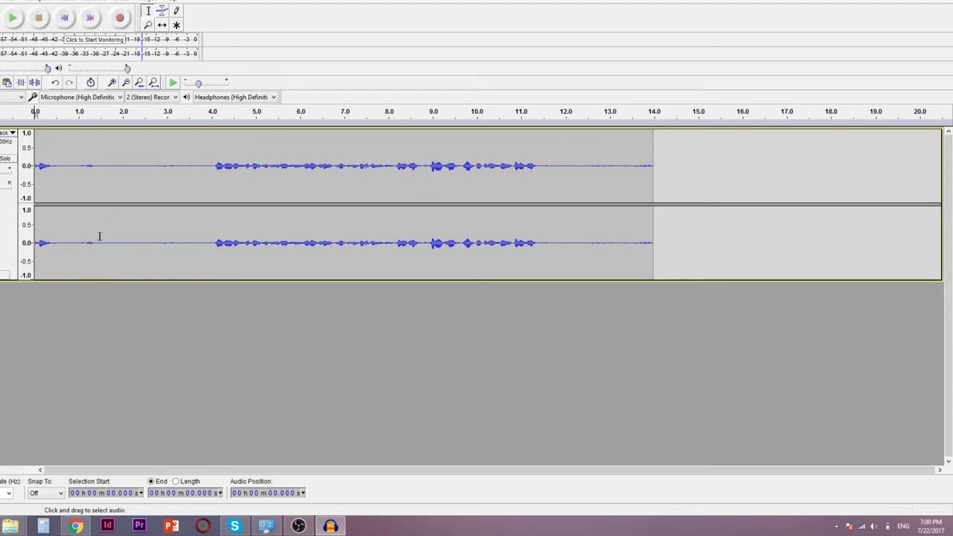
Step: Select the quiet stretch of the recording between about 1.1 and 3.6 seconds, ahead of the speech
{"action": "scroll", "coordinate": [96, 237], "scroll_direction": "up", "scroll_amount": 3}
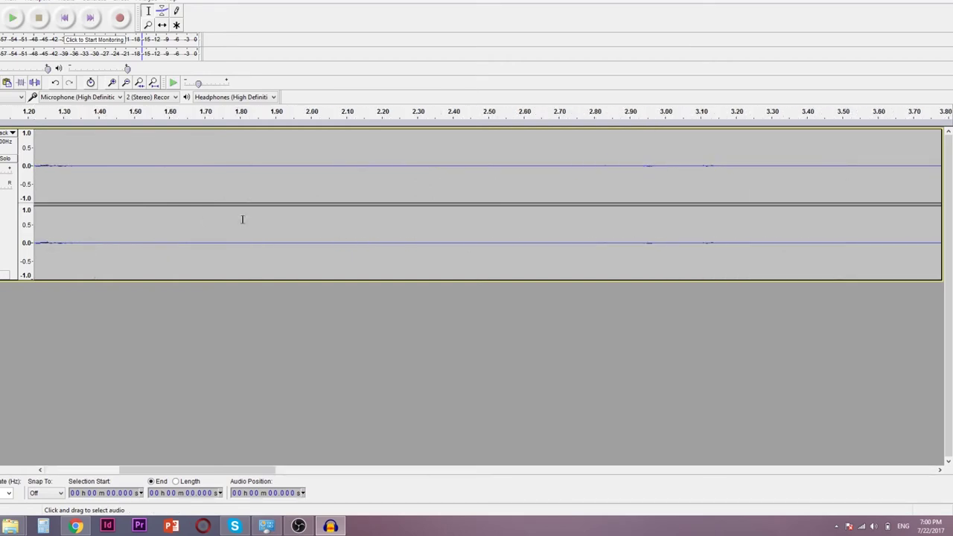
{"action": "scroll", "coordinate": [245, 216], "scroll_direction": "down", "scroll_amount": 1}
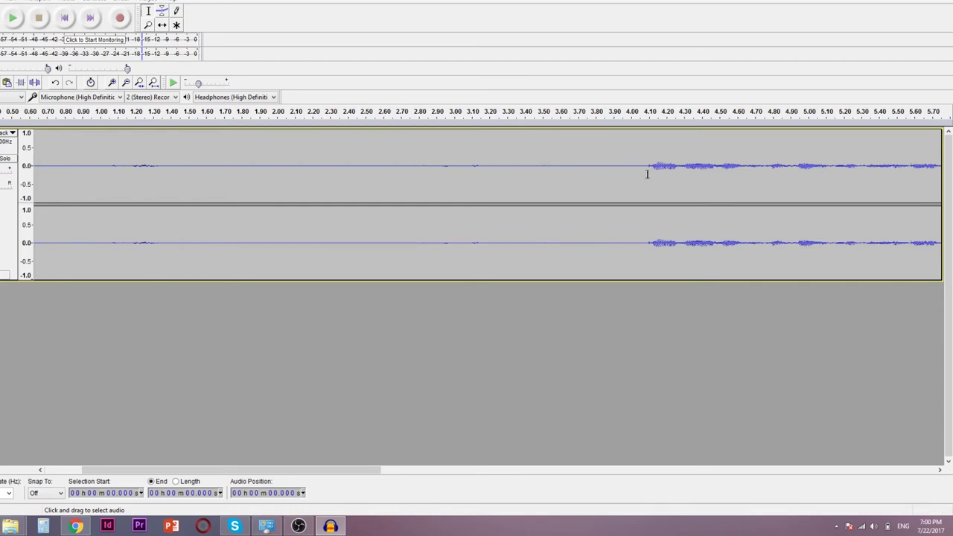
{"action": "left_click_drag", "start_coordinate": [646, 165], "coordinate": [663, 165]}
{"action": "left_click_drag", "start_coordinate": [559, 208], "coordinate": [119, 216]}
{"action": "key", "text": "ctrl+3"}
{"action": "key", "text": "ctrl+3"}
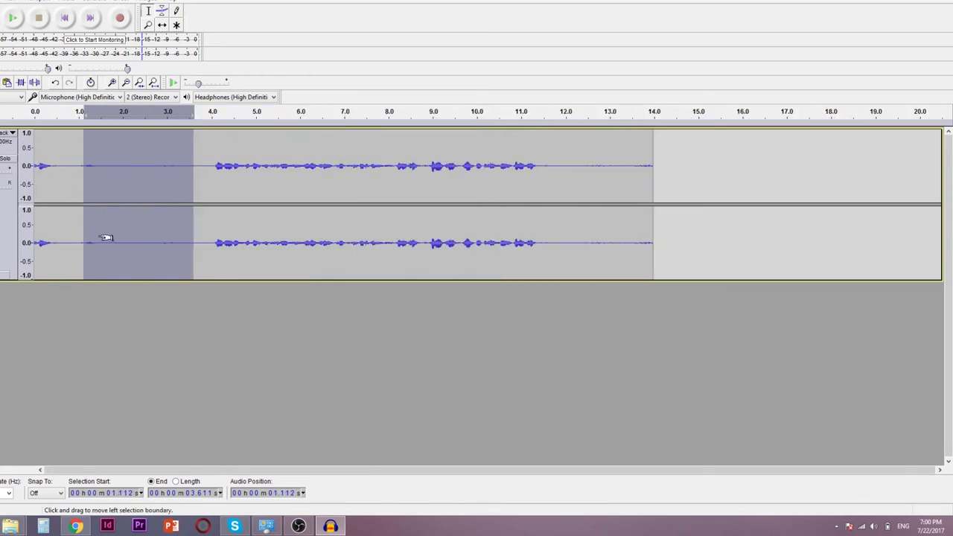
Step: Delete the noise in the first 0.55 seconds or so of the clip, and briefly play back the new beginning
{"action": "left_click", "coordinate": [107, 238]}
{"action": "left_click", "coordinate": [58, 253]}
{"action": "left_click_drag", "start_coordinate": [58, 252], "coordinate": [34, 254]}
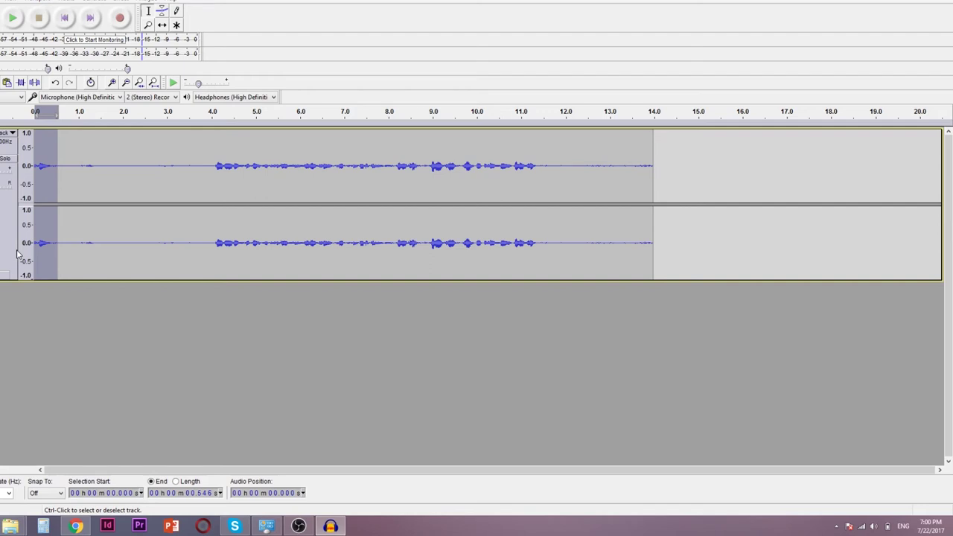
{"action": "key", "text": "Delete"}
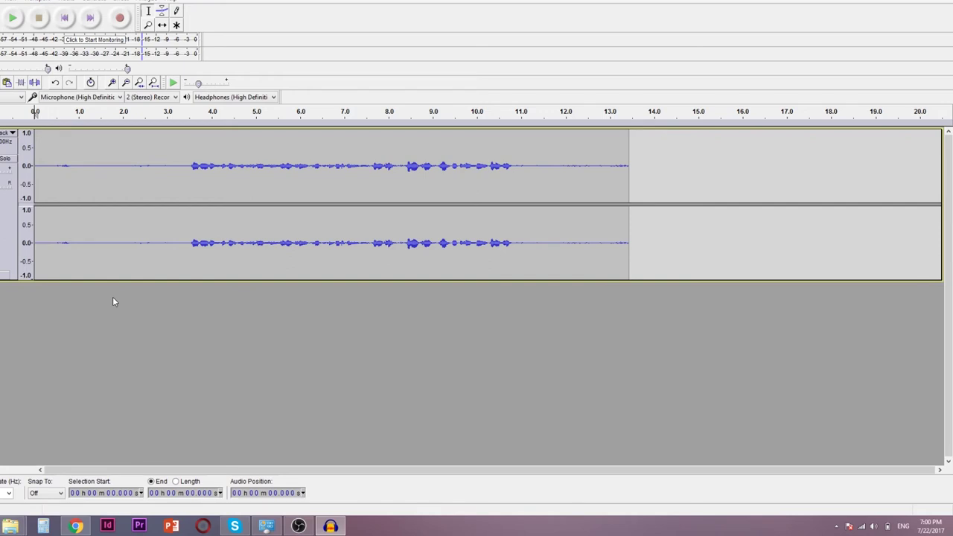
{"action": "key", "text": "space"}
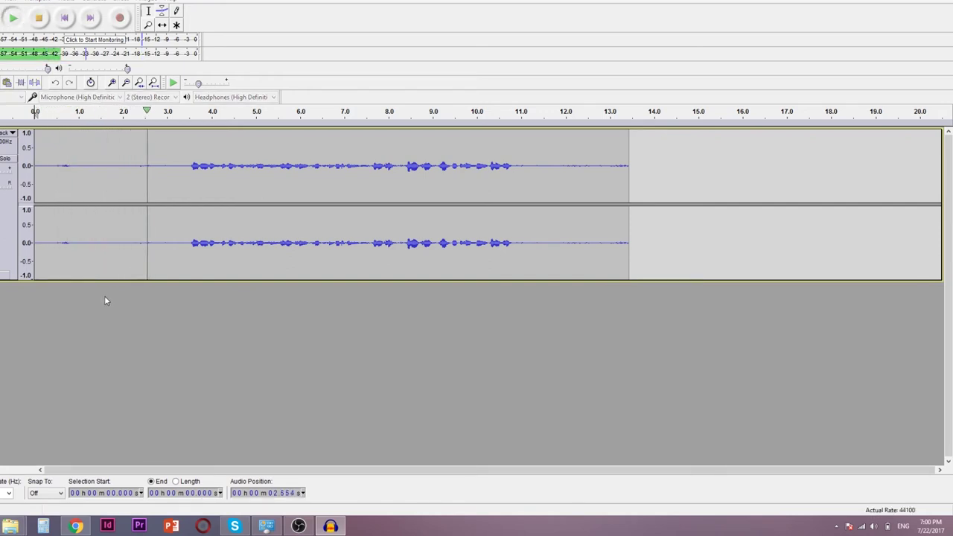
{"action": "key", "text": "space"}
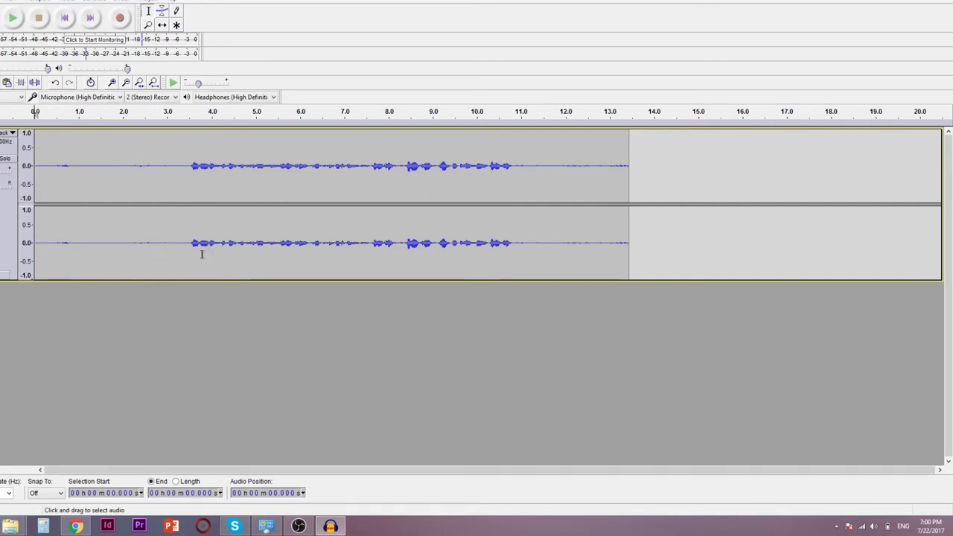
Step: Capture a Noise Reduction profile from the silent section between 0 and about 3.45 seconds
{"action": "left_click_drag", "start_coordinate": [186, 255], "coordinate": [20, 258]}
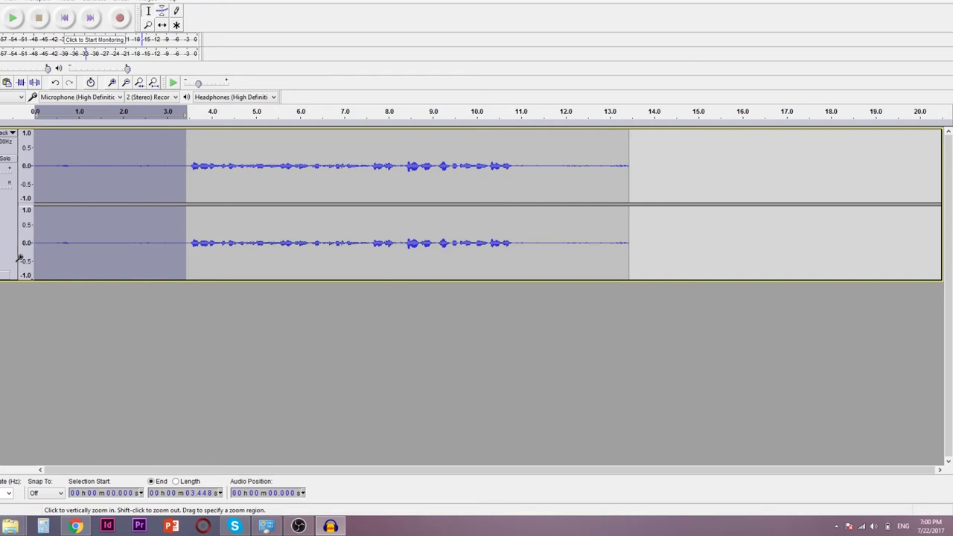
{"action": "left_click", "coordinate": [120, 3]}
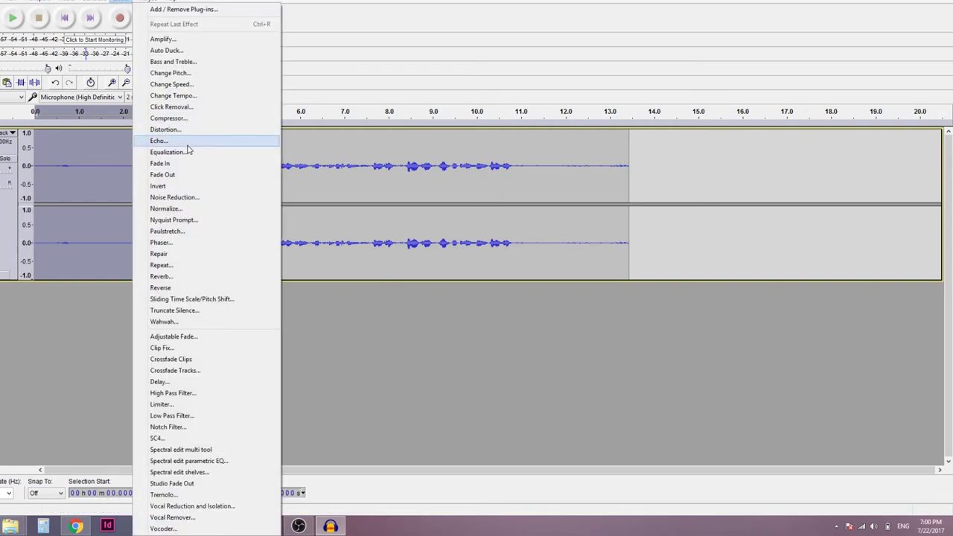
{"action": "left_click", "coordinate": [194, 197]}
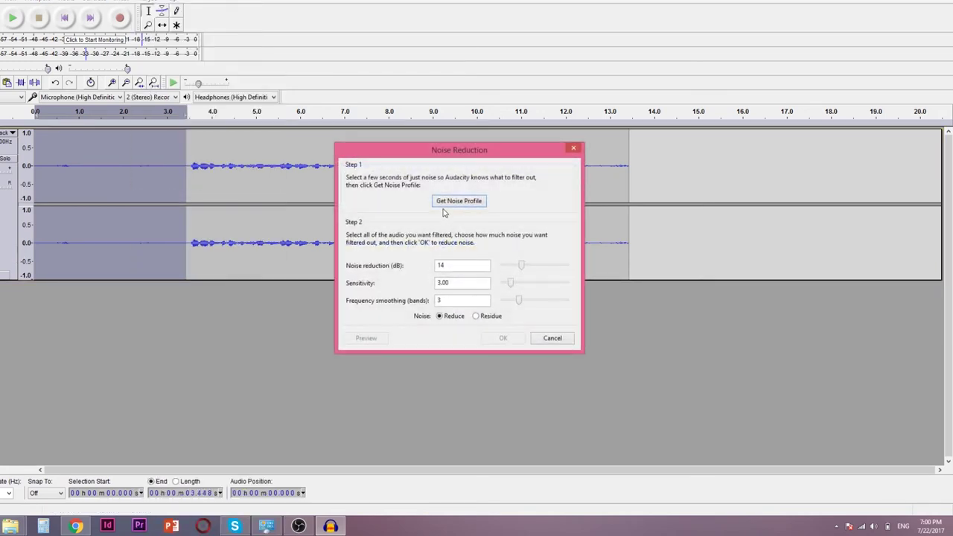
{"action": "left_click", "coordinate": [449, 203]}
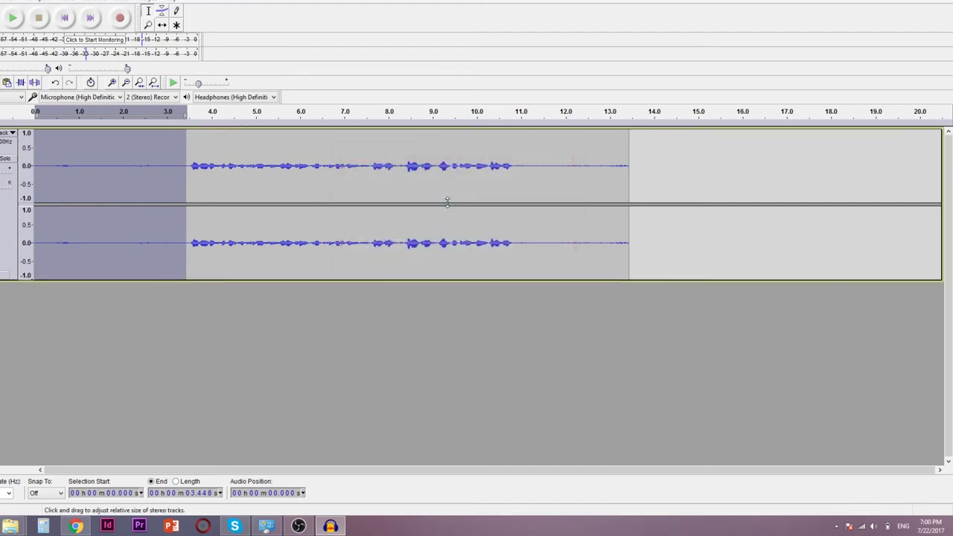
Step: Apply Noise Reduction to the entire clip with 14 dB reduction, sensitivity 3.00, frequency smoothing 3 and the Reduce option
{"action": "double_click", "coordinate": [291, 172]}
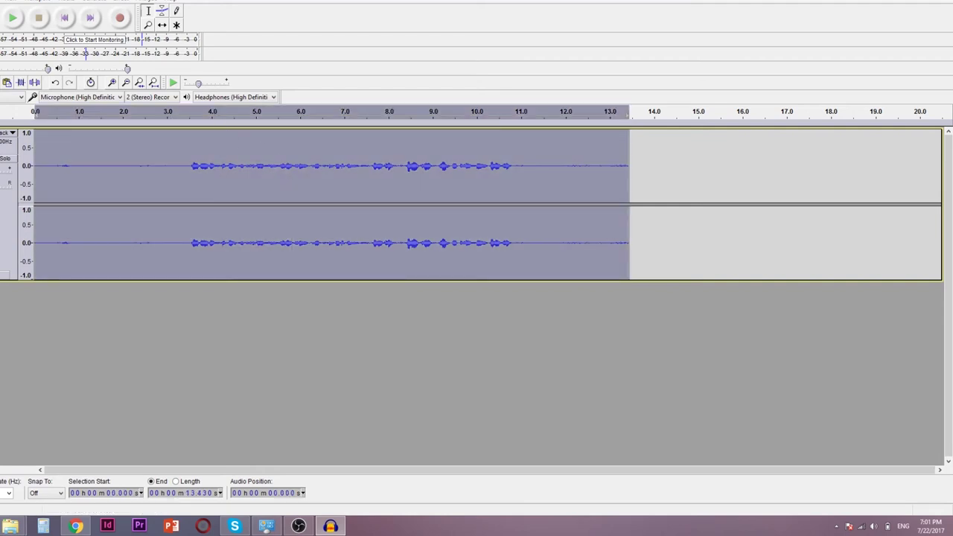
{"action": "left_click", "coordinate": [119, 1]}
{"action": "mouse_move", "coordinate": [149, 2]}
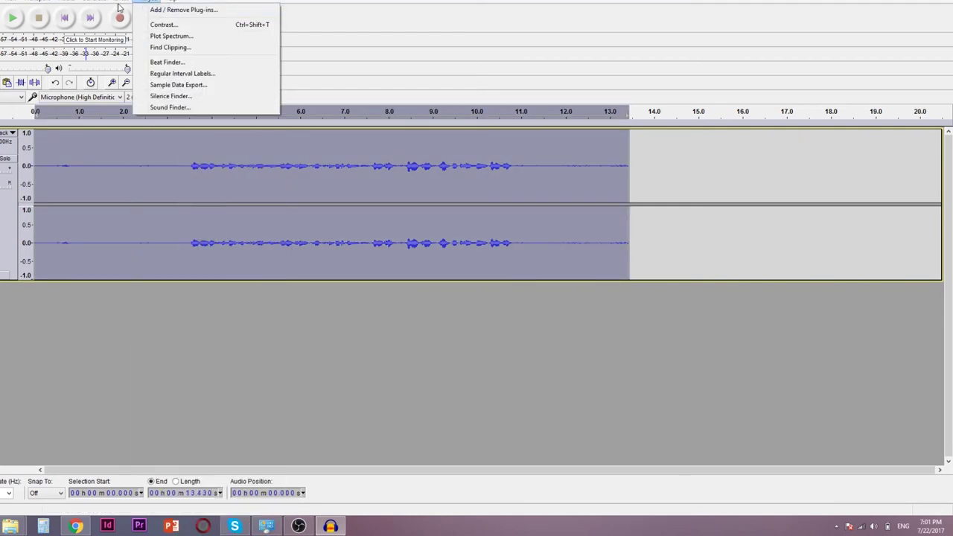
{"action": "mouse_move", "coordinate": [119, 6]}
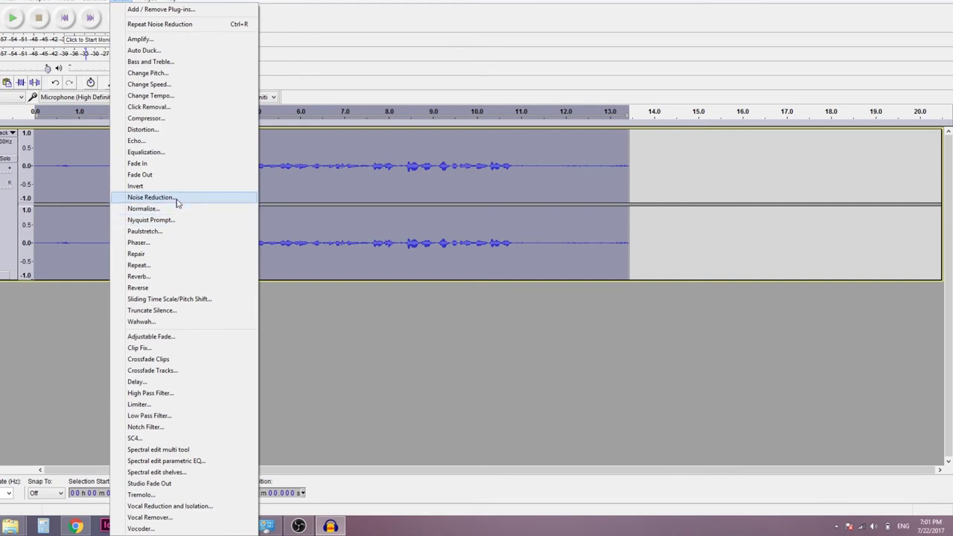
{"action": "left_click", "coordinate": [152, 197]}
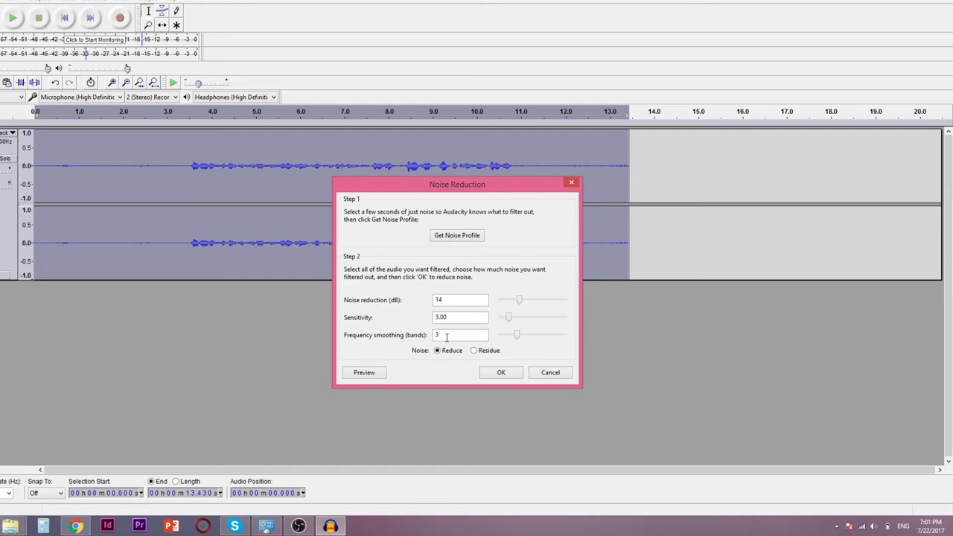
{"action": "left_click", "coordinate": [501, 373]}
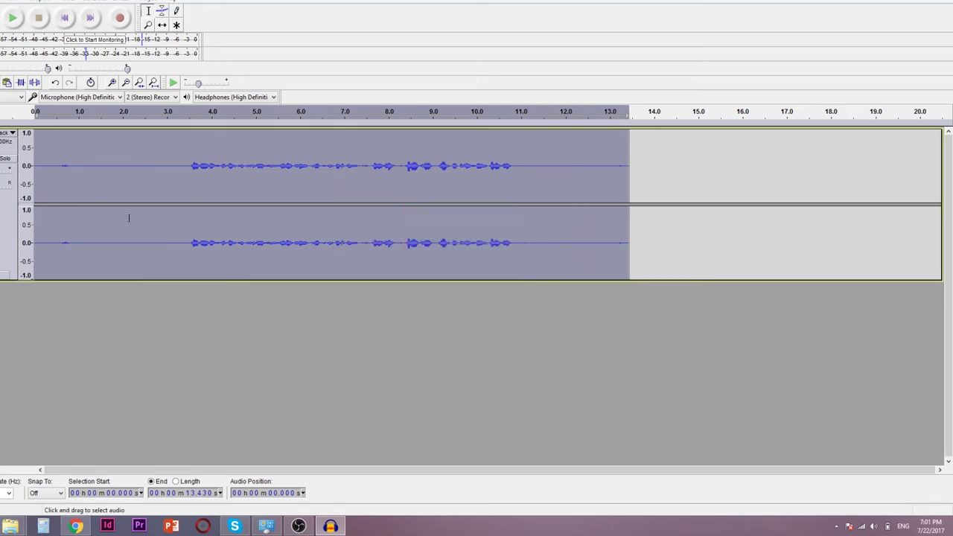
Step: Play back the noise-reduced clip from near its start and stop playback during the speech
{"action": "left_click", "coordinate": [54, 246]}
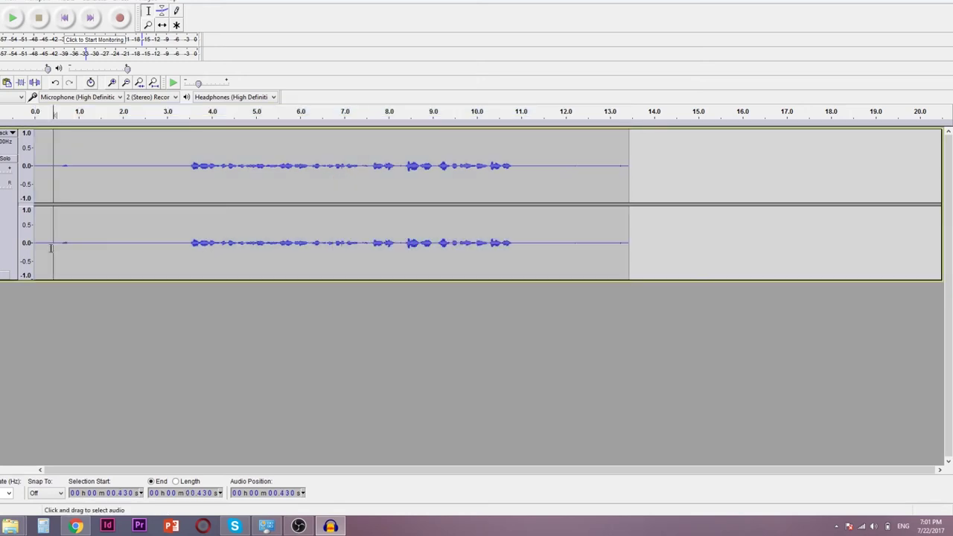
{"action": "left_click", "coordinate": [29, 252]}
{"action": "left_click", "coordinate": [40, 246]}
{"action": "key", "text": "space"}
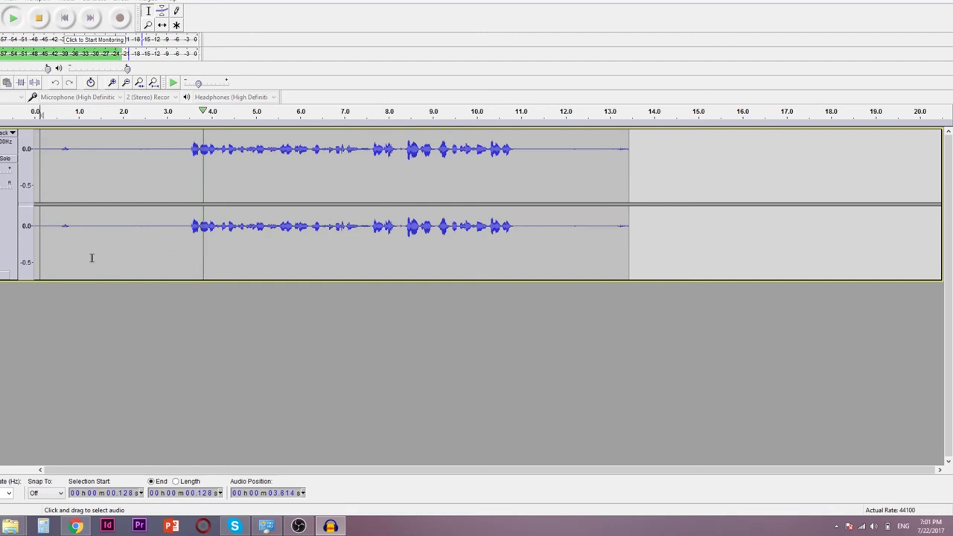
{"action": "key", "text": "space"}
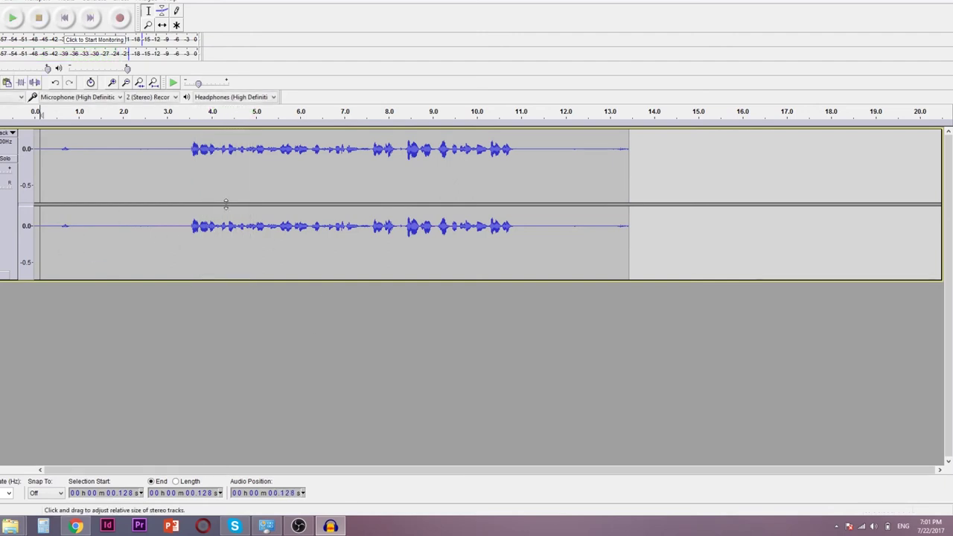
Step: Delete about the first 2.5 seconds of silence and the trailing silence so the clip ends at about 9 seconds
{"action": "left_click_drag", "start_coordinate": [142, 239], "coordinate": [5, 244]}
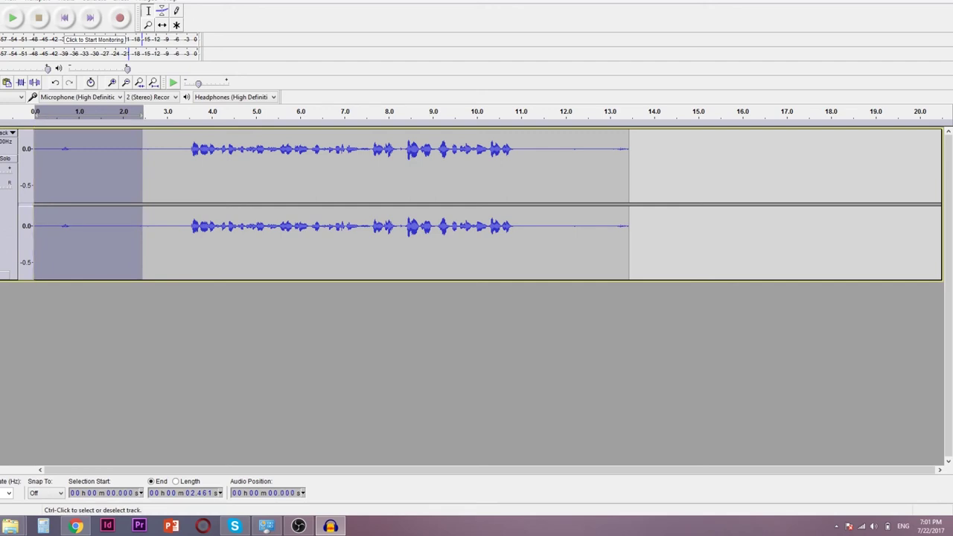
{"action": "key", "text": "Delete"}
{"action": "left_click_drag", "start_coordinate": [432, 237], "coordinate": [520, 248]}
{"action": "key", "text": "Delete"}
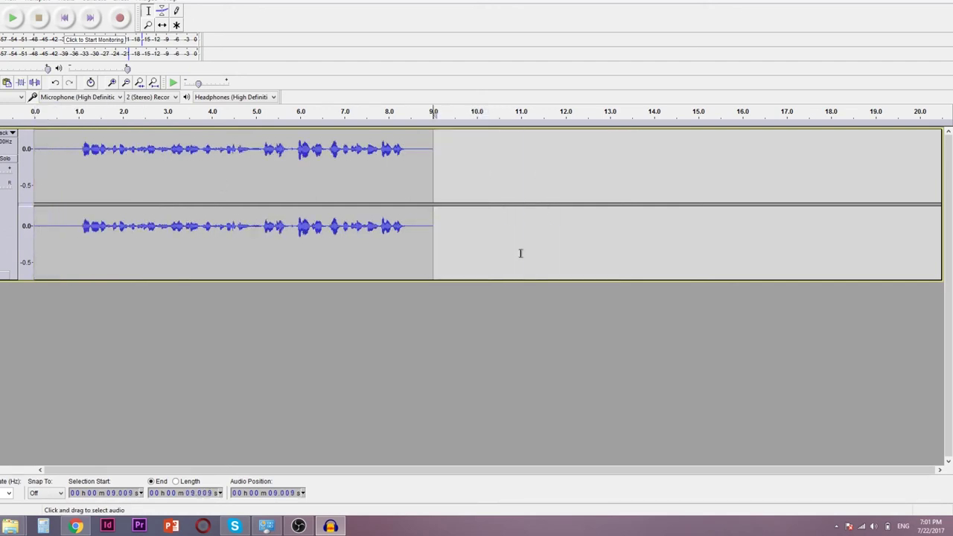
Step: Normalize the whole clip to a maximum of -1.0 dB, removing DC offset and treating the stereo channels independently
{"action": "double_click", "coordinate": [152, 242]}
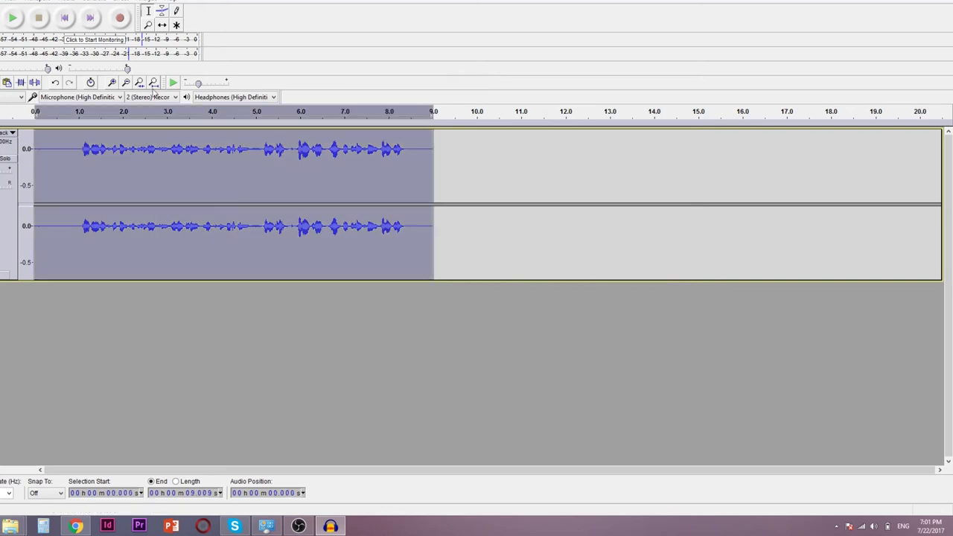
{"action": "left_click", "coordinate": [125, 3]}
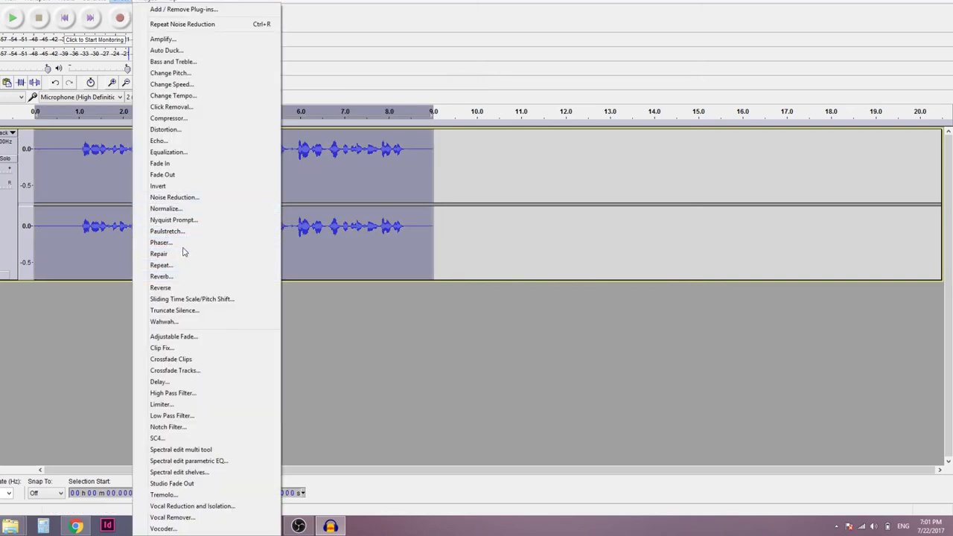
{"action": "left_click", "coordinate": [188, 212]}
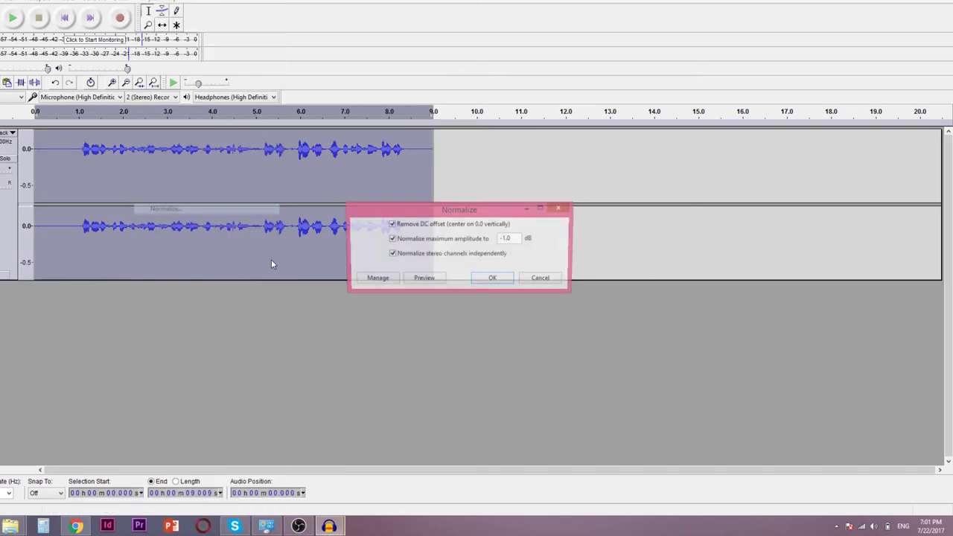
{"action": "left_click", "coordinate": [494, 283]}
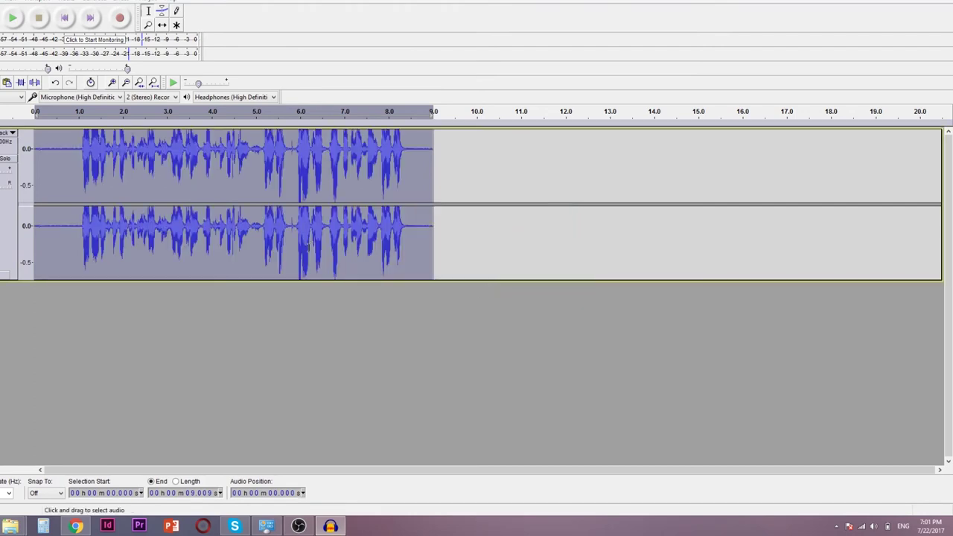
Step: Apply the Compressor with threshold -12 dB, noise floor -40 dB, ratio 2:1, attack 0.20 s, release 1.0 s and make-up gain enabled
{"action": "left_click", "coordinate": [125, 3]}
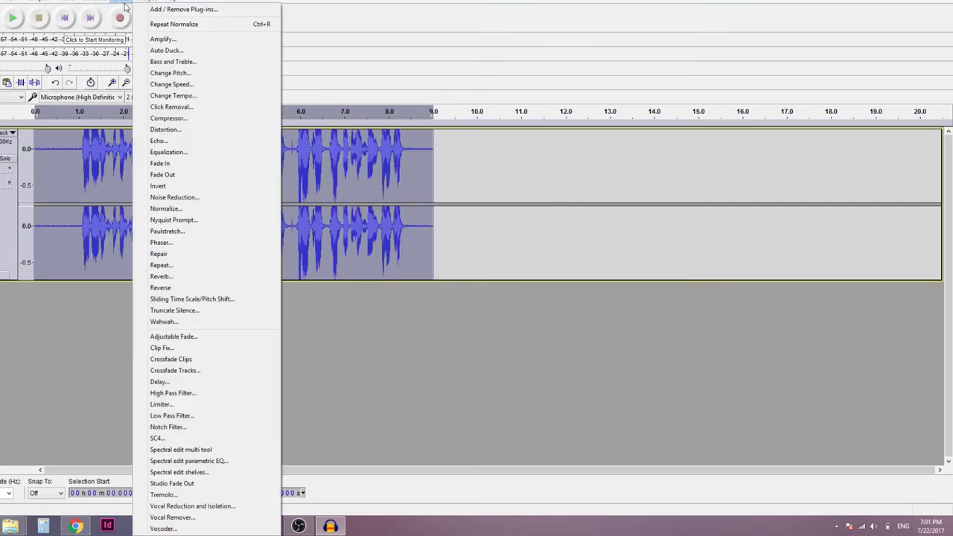
{"action": "left_click", "coordinate": [187, 120]}
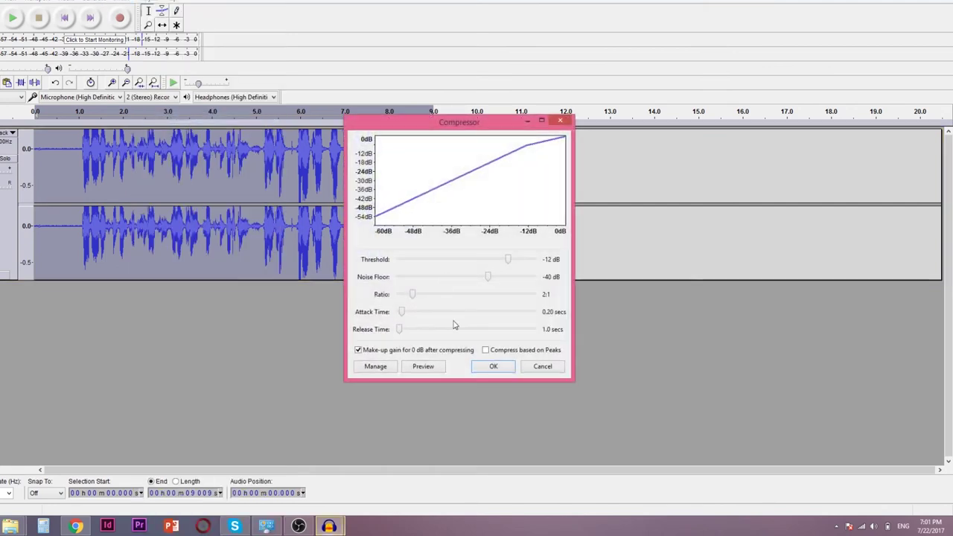
{"action": "left_click", "coordinate": [493, 367]}
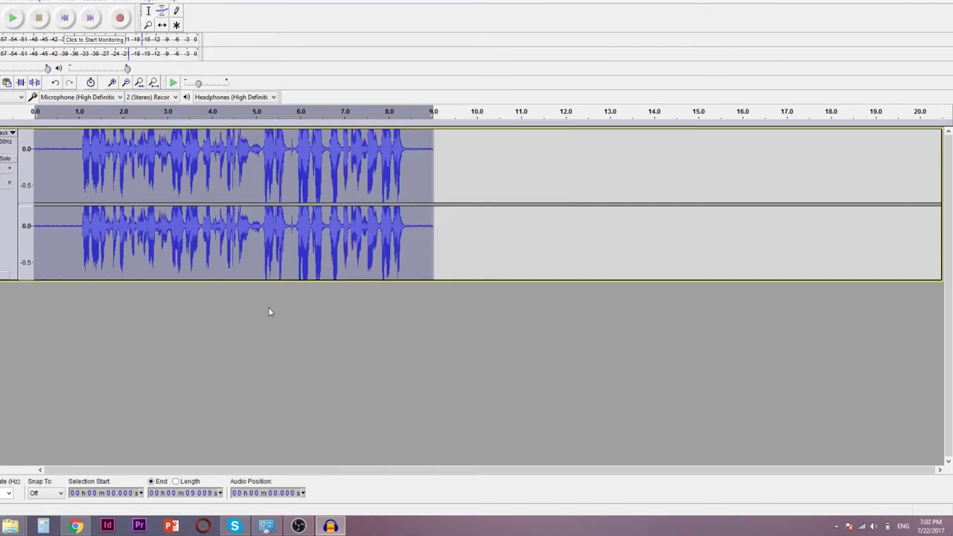
Step: Play back the compressed clip from about 0.5 seconds and stop playback near the end of the speech
{"action": "left_click", "coordinate": [57, 212]}
{"action": "key", "text": "space"}
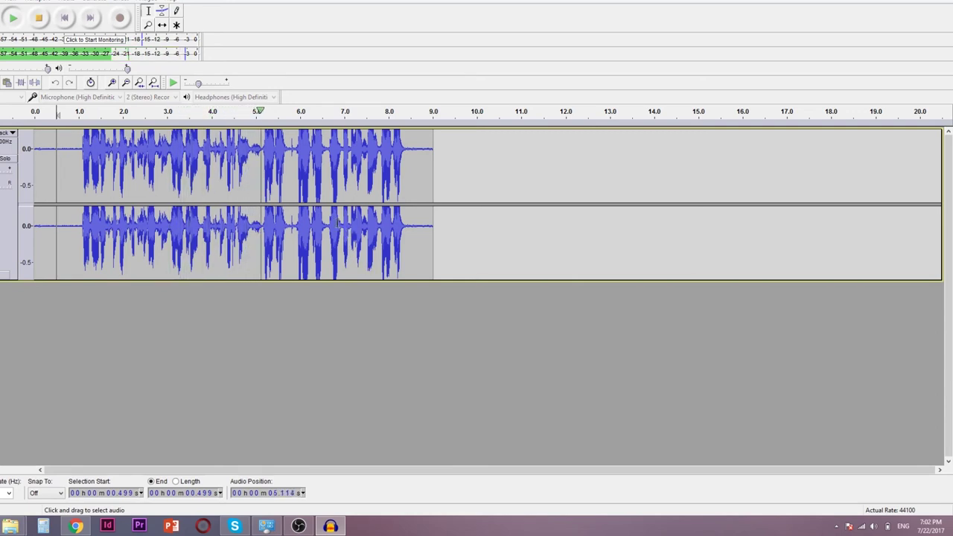
{"action": "scroll", "coordinate": [327, 225], "scroll_direction": "down", "scroll_amount": 2}
{"action": "scroll", "coordinate": [328, 224], "scroll_direction": "up", "scroll_amount": 2}
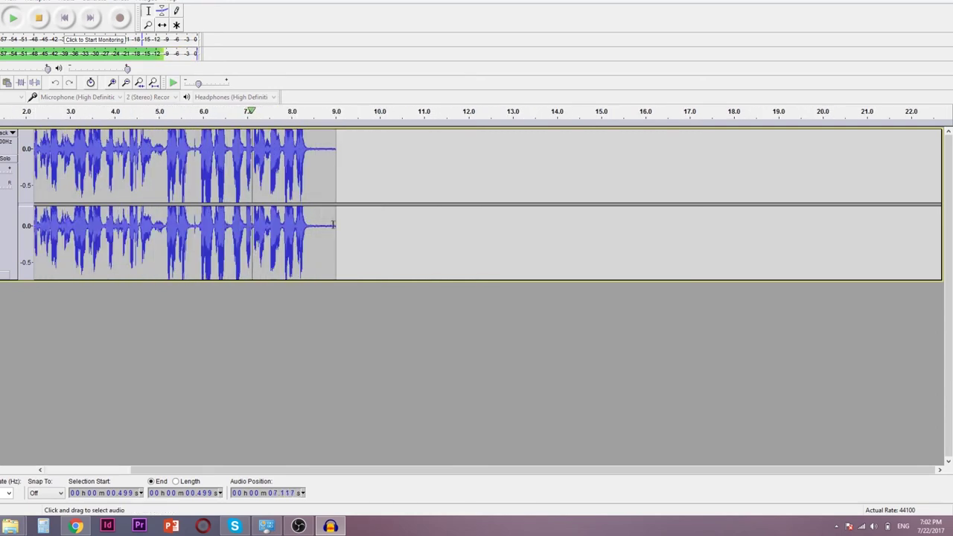
{"action": "key", "text": "space"}
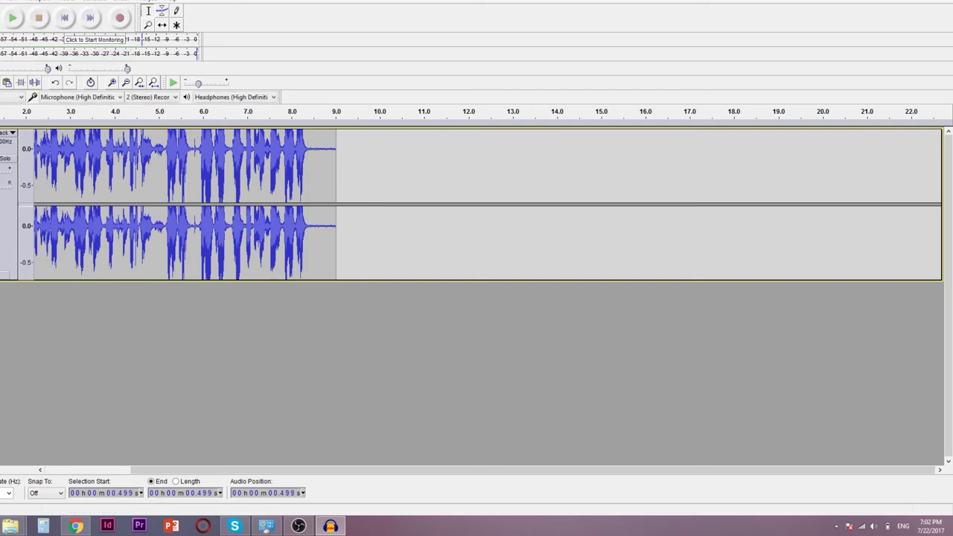
Step: Amplify the entire clip by -0.5 dB, for a new peak amplitude of -0.5 dB with clipping disallowed
{"action": "key", "text": "ctrl+a"}
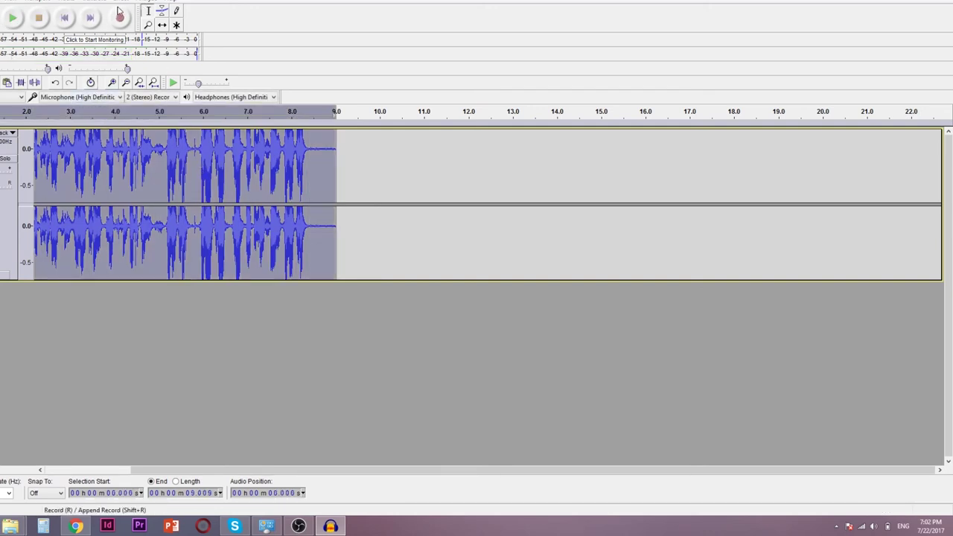
{"action": "left_click", "coordinate": [140, 2]}
{"action": "left_click", "coordinate": [187, 36]}
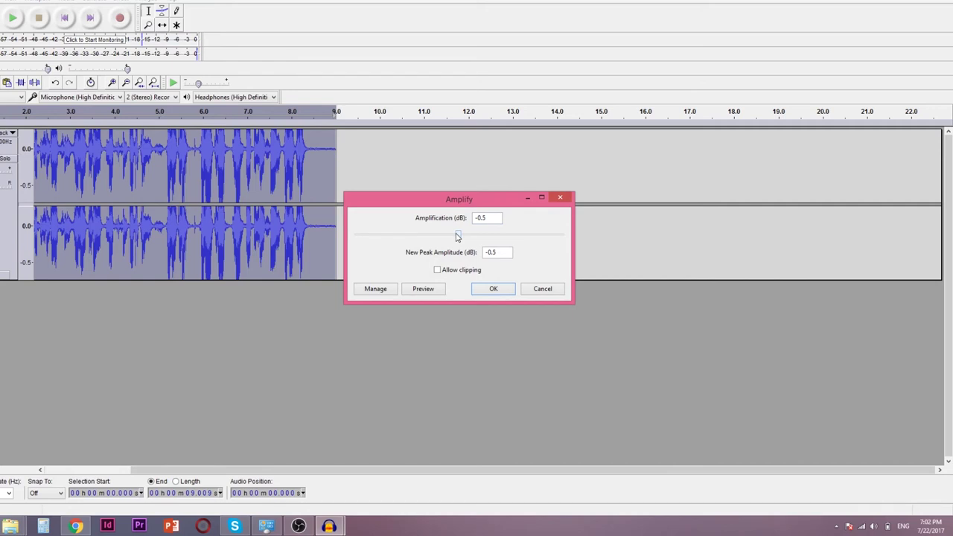
{"action": "left_click", "coordinate": [491, 290]}
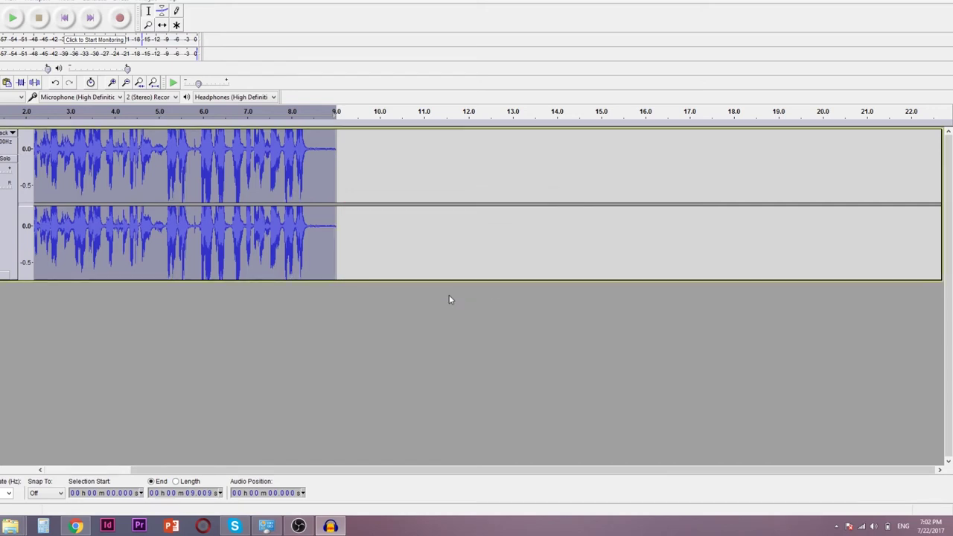
Step: Apply Equalization with the Bass Boost curve to the whole clip
{"action": "left_click", "coordinate": [117, 2]}
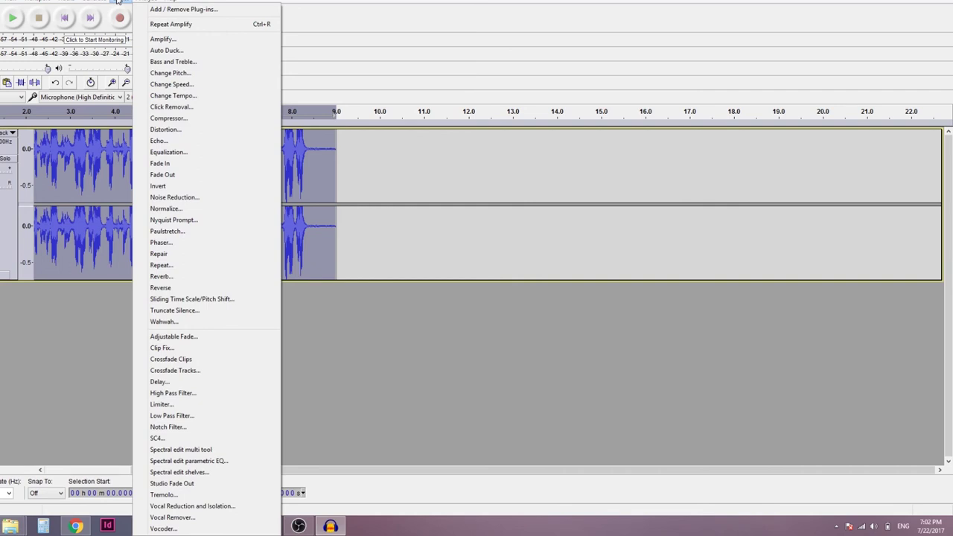
{"action": "left_click", "coordinate": [117, 1]}
{"action": "left_click", "coordinate": [149, 2]}
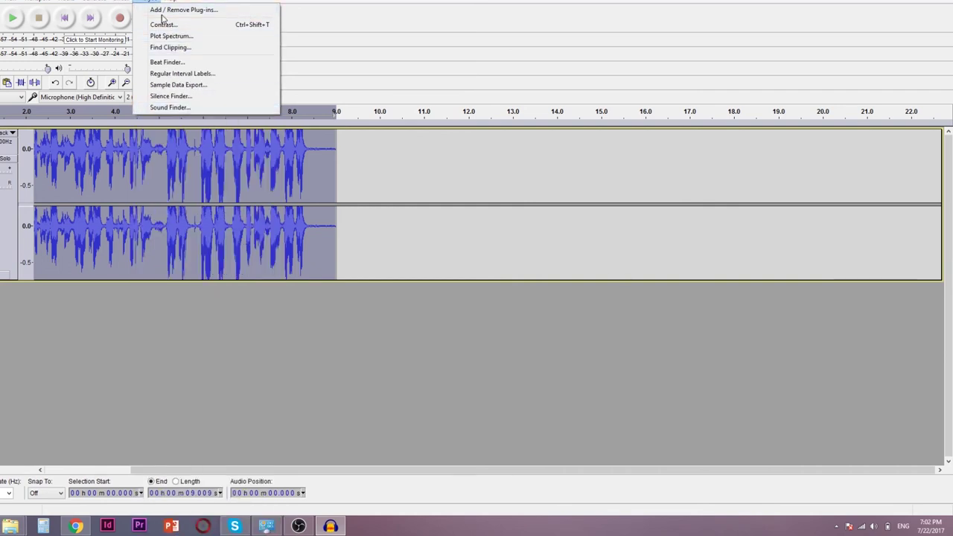
{"action": "mouse_move", "coordinate": [121, 1]}
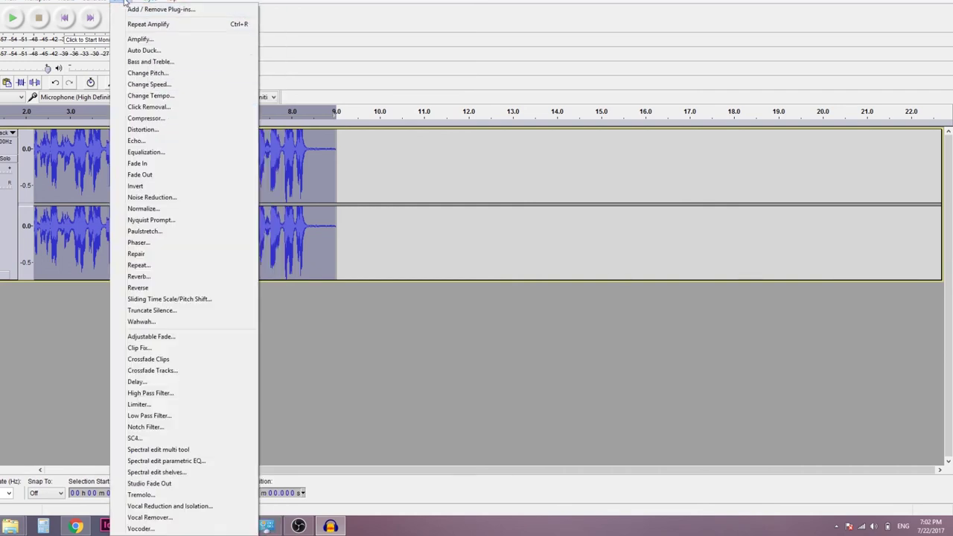
{"action": "left_click", "coordinate": [158, 153]}
{"action": "left_click", "coordinate": [361, 374]}
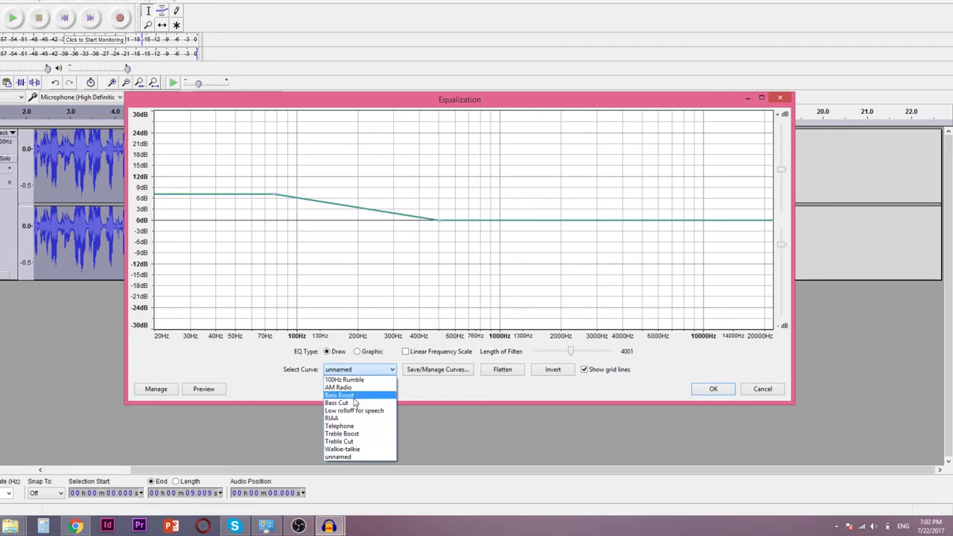
{"action": "left_click", "coordinate": [355, 397]}
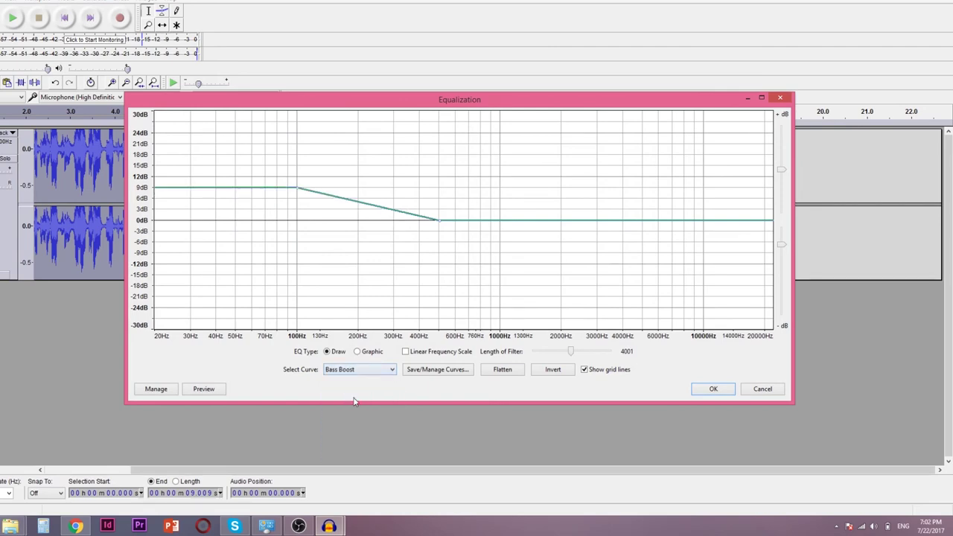
{"action": "left_click", "coordinate": [716, 389]}
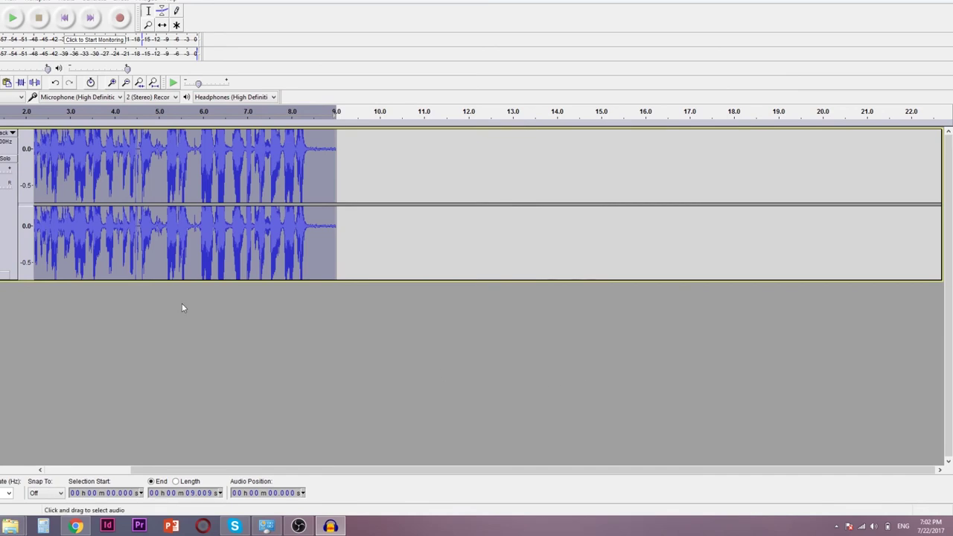
Step: Play back the bass-boosted clip from about 0.85 seconds
{"action": "left_click_drag", "start_coordinate": [364, 474], "coordinate": [238, 420]}
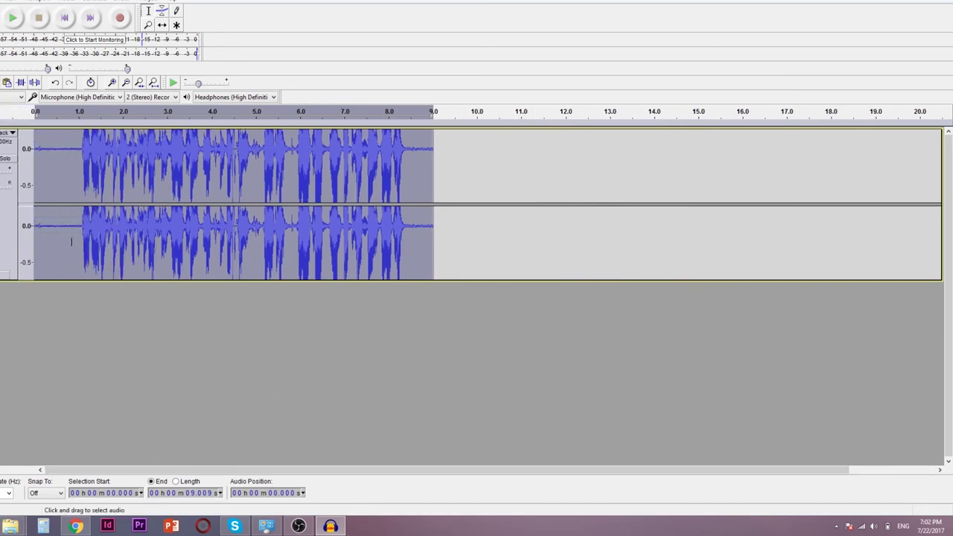
{"action": "left_click", "coordinate": [72, 242]}
{"action": "key", "text": "space"}
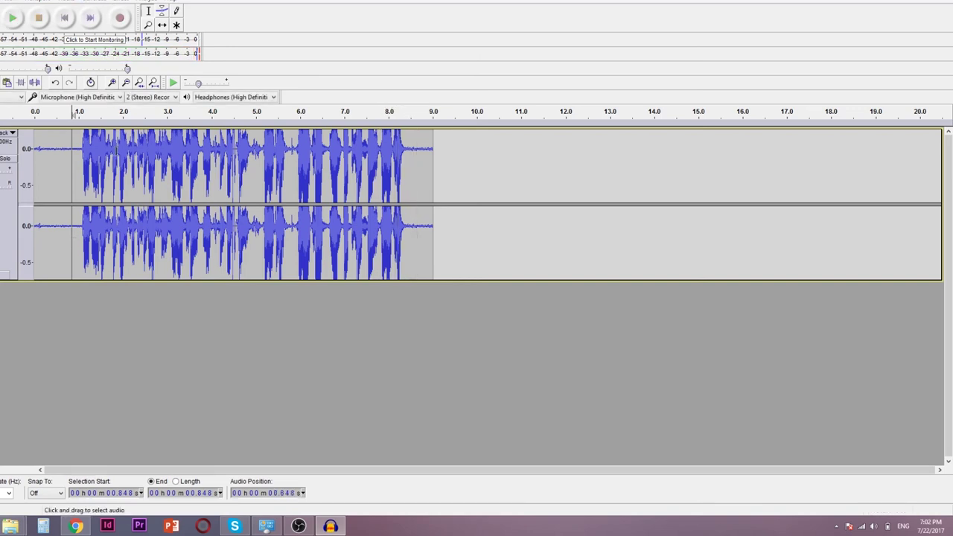
Step: Apply Equalization with the Treble Boost curve to the whole clip, lowering the high-frequency part of the curve
{"action": "key", "text": "ctrl+a"}
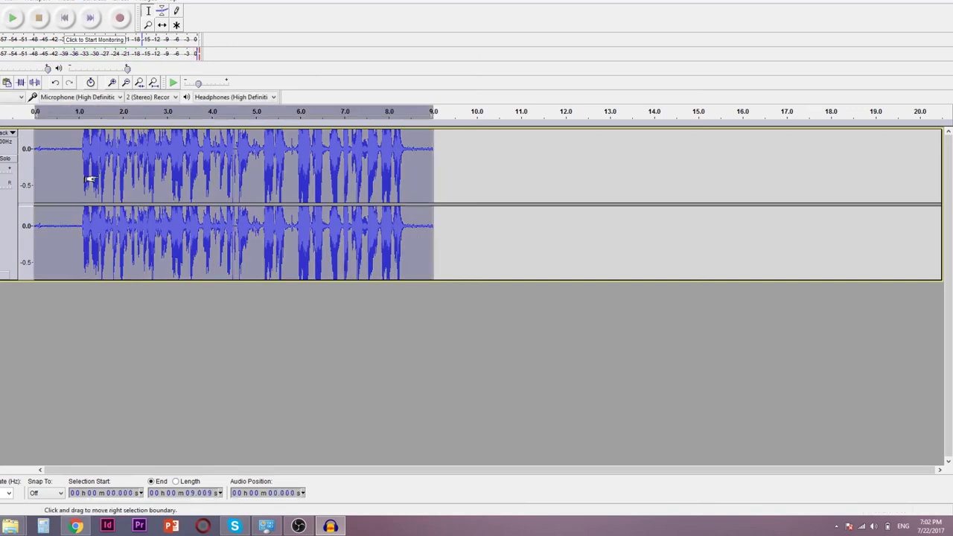
{"action": "left_click", "coordinate": [123, 2]}
{"action": "left_click", "coordinate": [194, 158]}
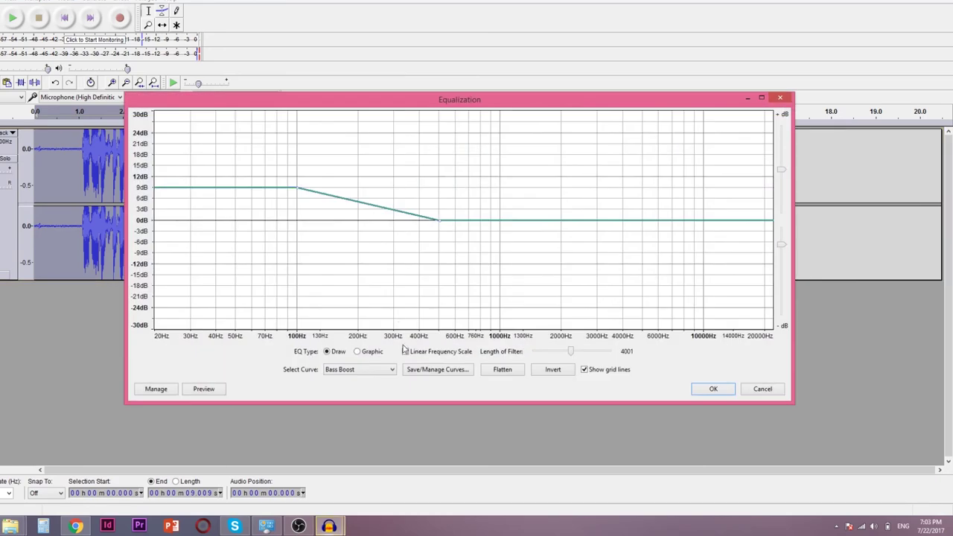
{"action": "left_click", "coordinate": [386, 369]}
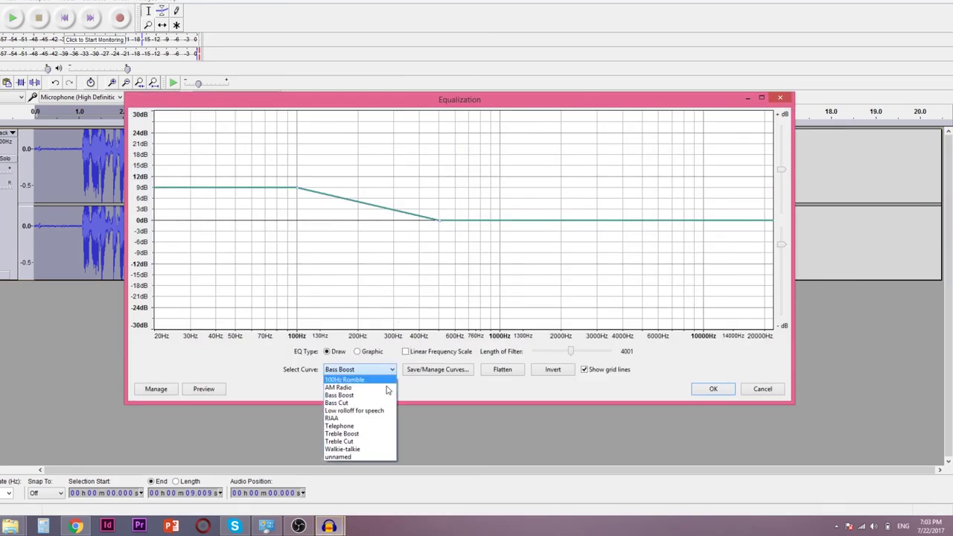
{"action": "left_click", "coordinate": [368, 435]}
{"action": "left_click_drag", "start_coordinate": [639, 196], "coordinate": [645, 210]}
{"action": "left_click", "coordinate": [712, 390]}
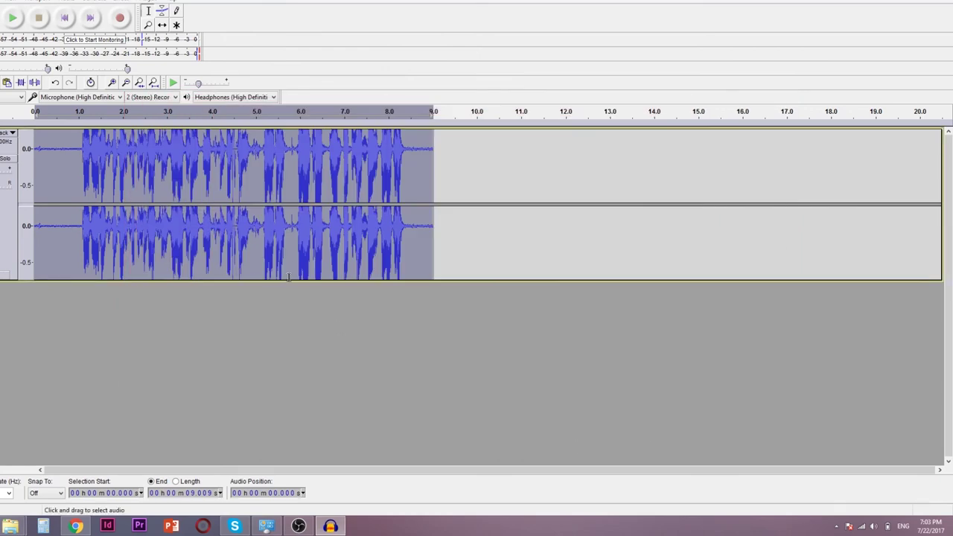
Step: Play back the treble-boosted clip from about 0.28 seconds
{"action": "left_click", "coordinate": [46, 170]}
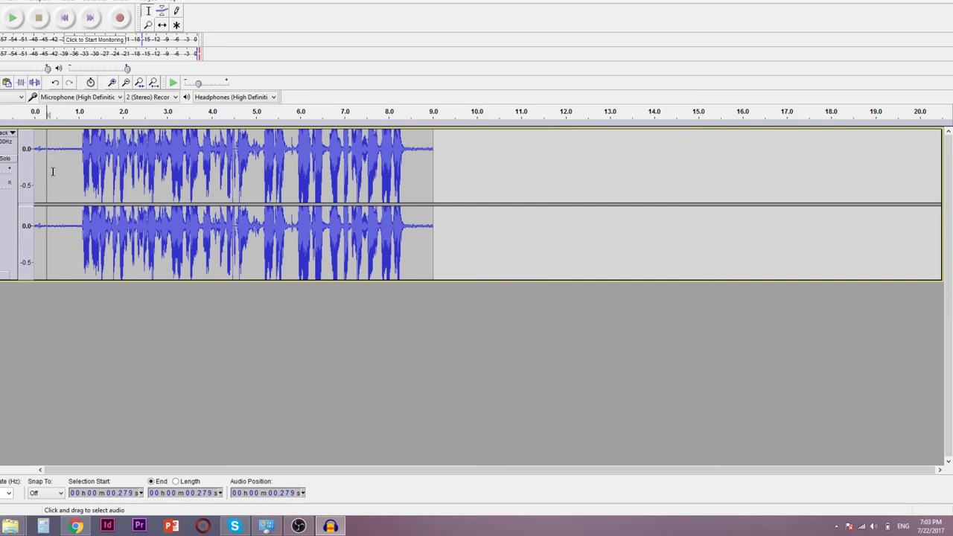
{"action": "key", "text": "space"}
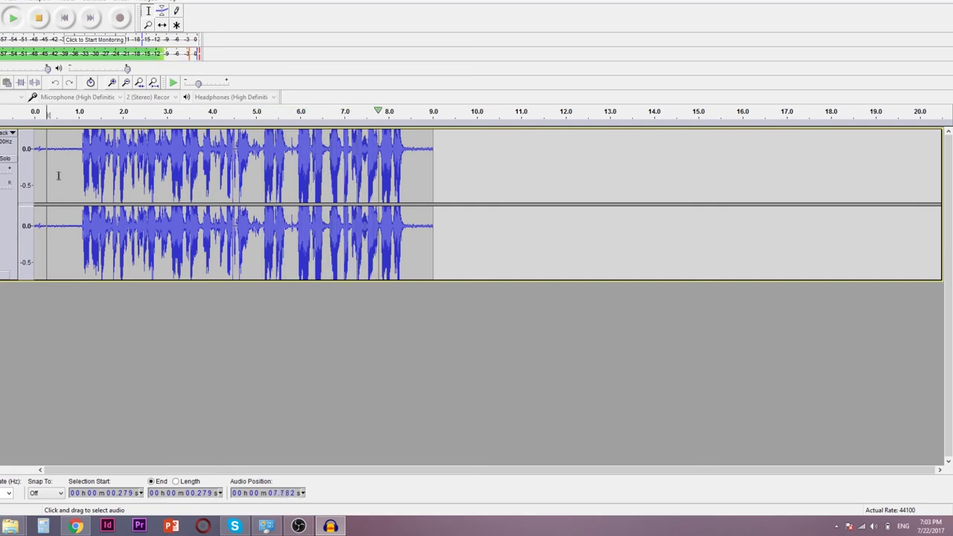
Step: Capture a noise profile from the silent opening of the clip, from 0 to about 0.94 seconds
{"action": "left_click", "coordinate": [75, 236]}
{"action": "left_click_drag", "start_coordinate": [75, 236], "coordinate": [33, 298]}
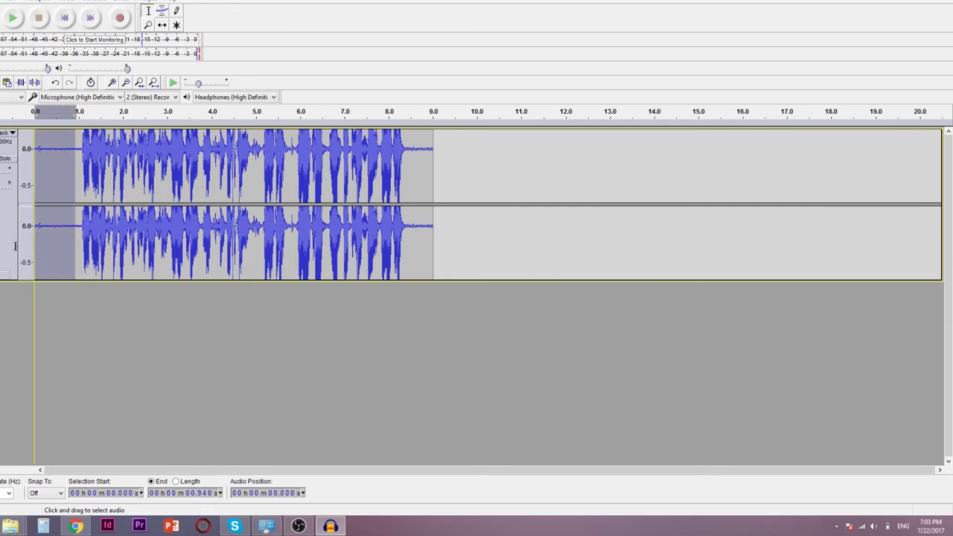
{"action": "left_click", "coordinate": [120, 3]}
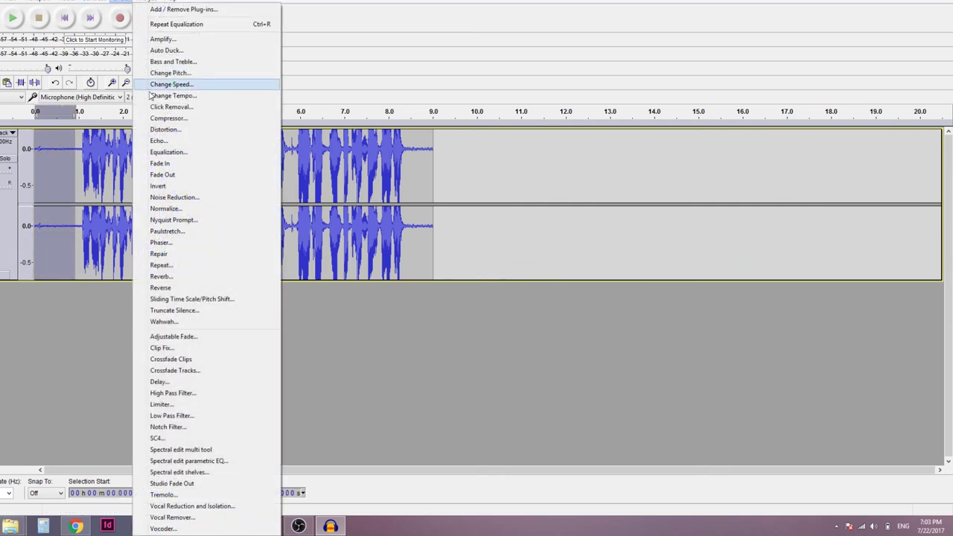
{"action": "left_click", "coordinate": [163, 198]}
{"action": "left_click", "coordinate": [441, 205]}
Step: Apply Noise Reduction to the entire clip with 14 dB reduction, sensitivity 3.00 and frequency smoothing of 3 bands
{"action": "key", "text": "ctrl+a"}
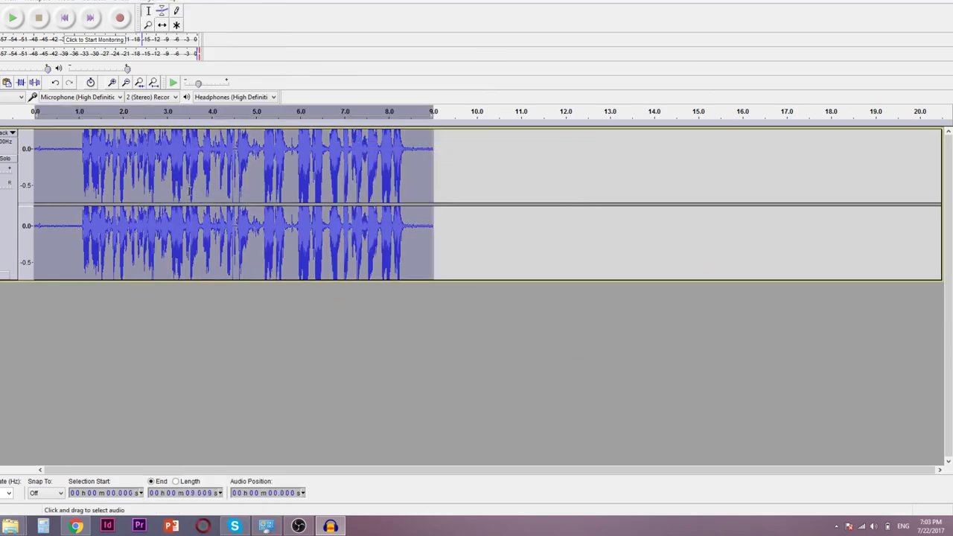
{"action": "left_click", "coordinate": [130, 3]}
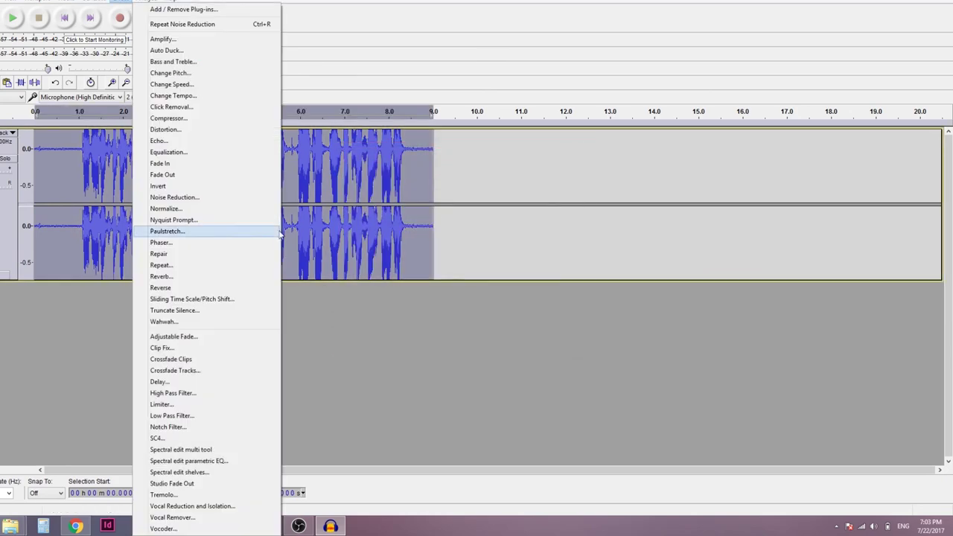
{"action": "left_click", "coordinate": [164, 197]}
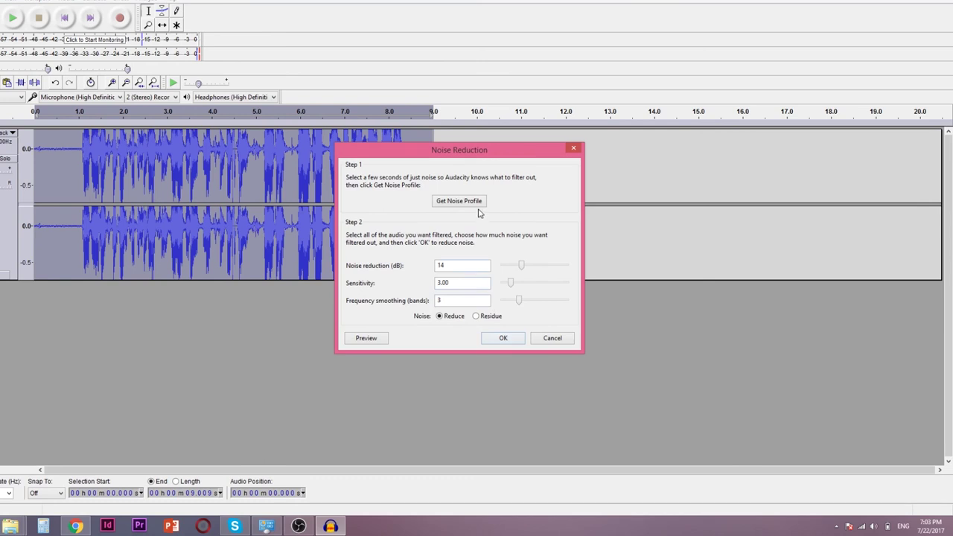
{"action": "left_click", "coordinate": [503, 339]}
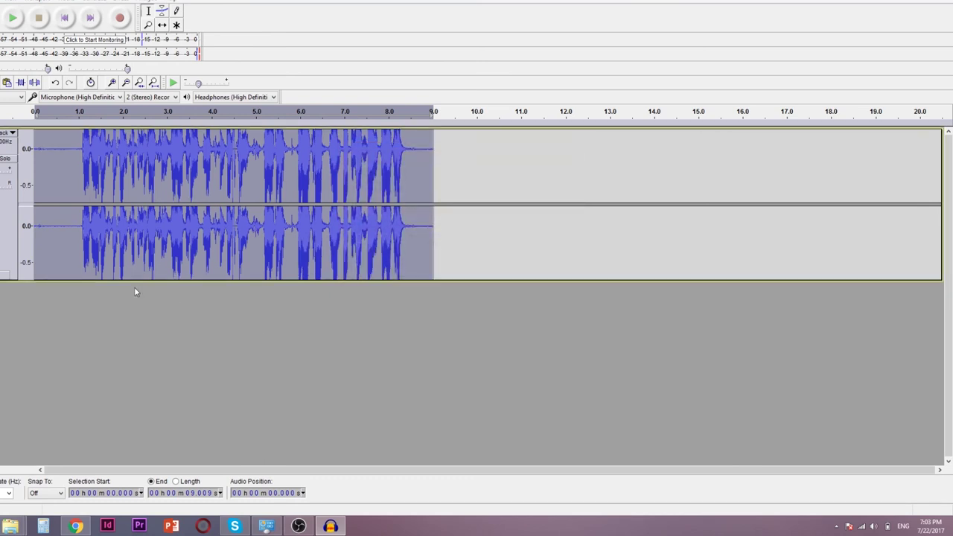
Step: Play back the noise-reduced clip from about 0.30 seconds
{"action": "left_click", "coordinate": [48, 246]}
{"action": "key", "text": "space"}
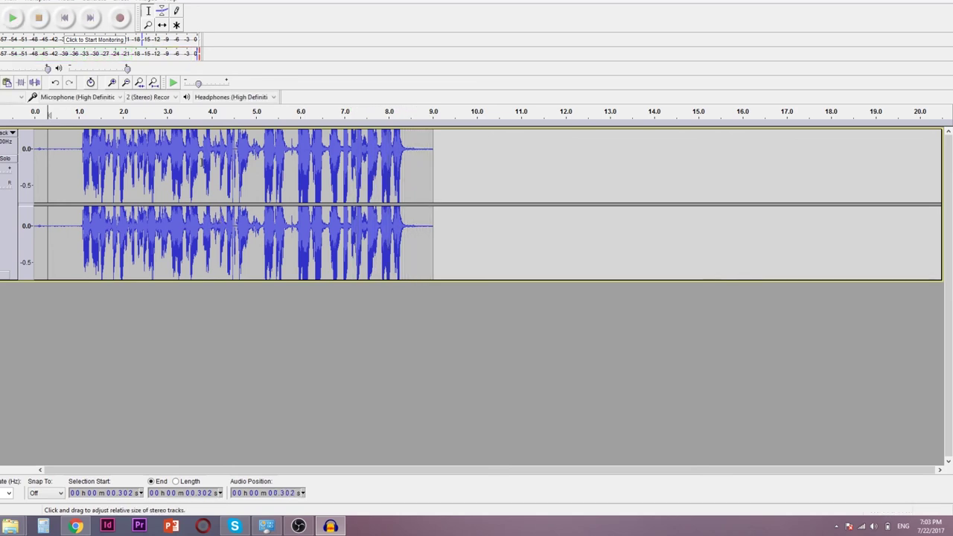
Step: Export the audio to the Desktop as test in WAV (Microsoft) signed 16-bit PCM format
{"action": "key", "text": "alt+f"}
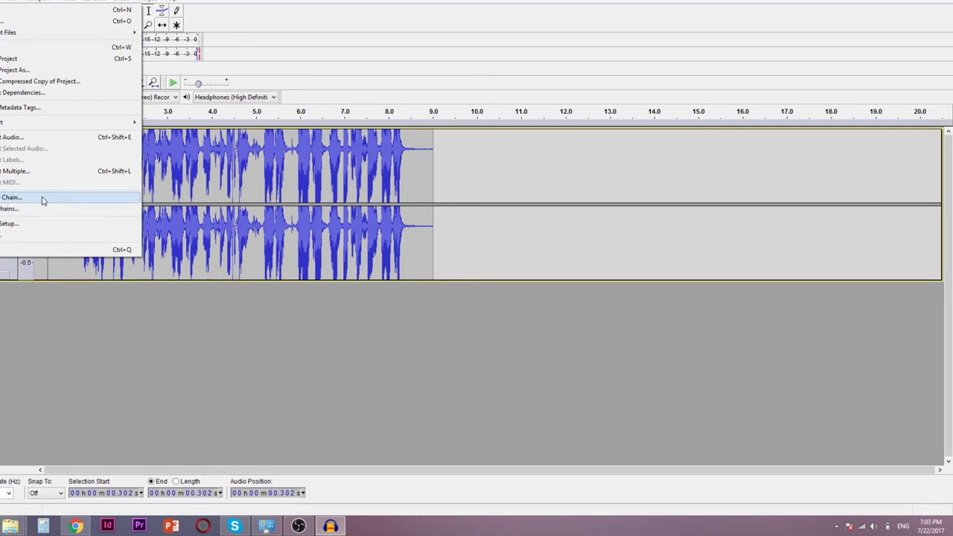
{"action": "left_click", "coordinate": [24, 137]}
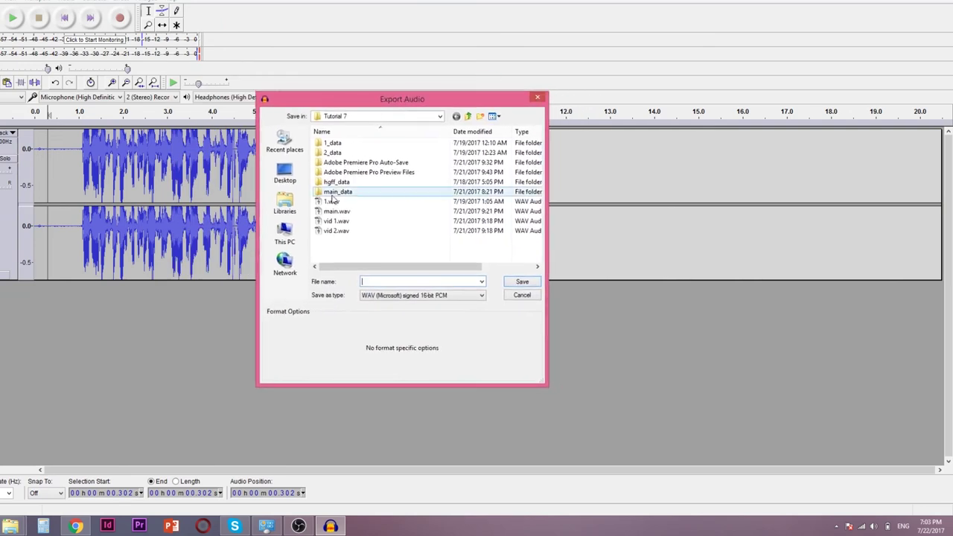
{"action": "left_click", "coordinate": [286, 171]}
{"action": "left_click", "coordinate": [383, 296]}
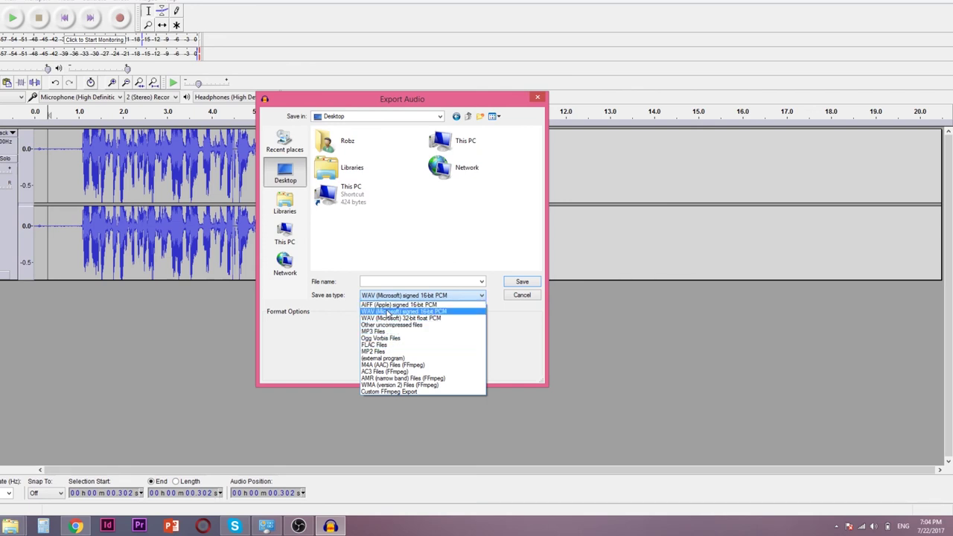
{"action": "left_click", "coordinate": [388, 311]}
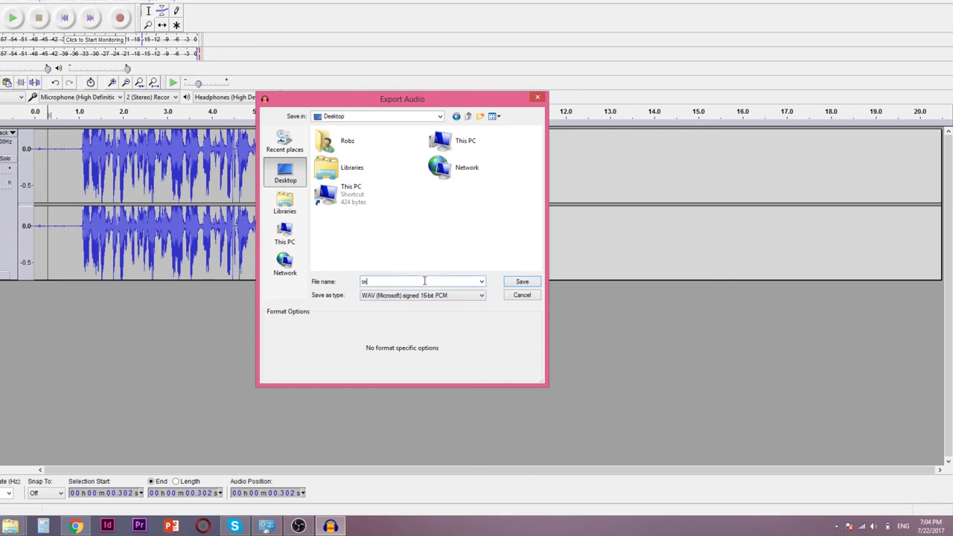
{"action": "left_click", "coordinate": [520, 282]}
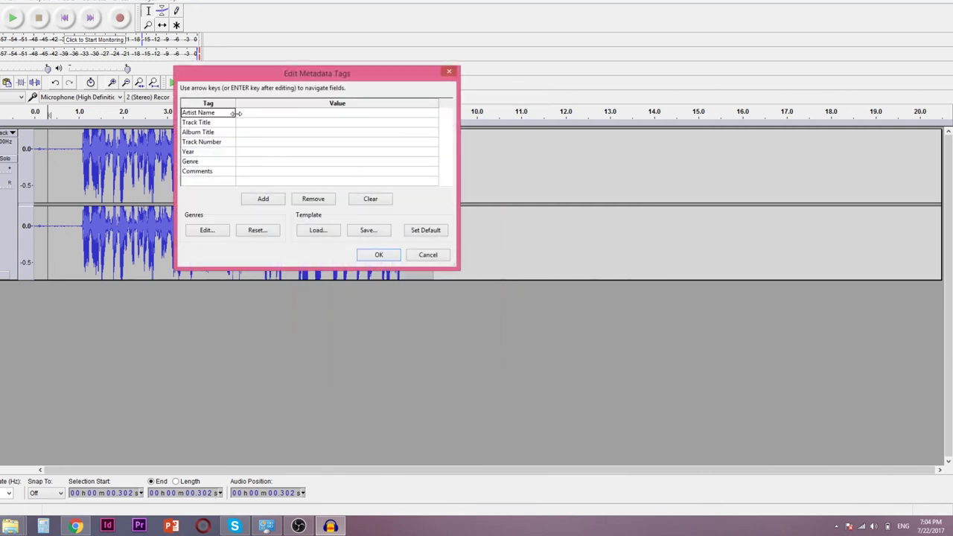
Step: Accept the metadata tags for the export with every field left blank
{"action": "left_click_drag", "start_coordinate": [272, 79], "coordinate": [333, 123]}
{"action": "left_click", "coordinate": [313, 165]}
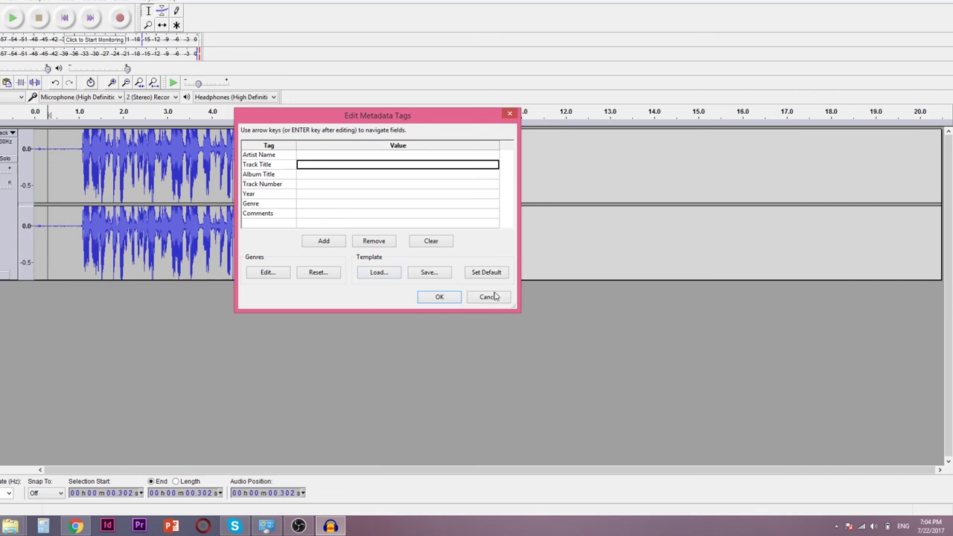
{"action": "left_click", "coordinate": [441, 298]}
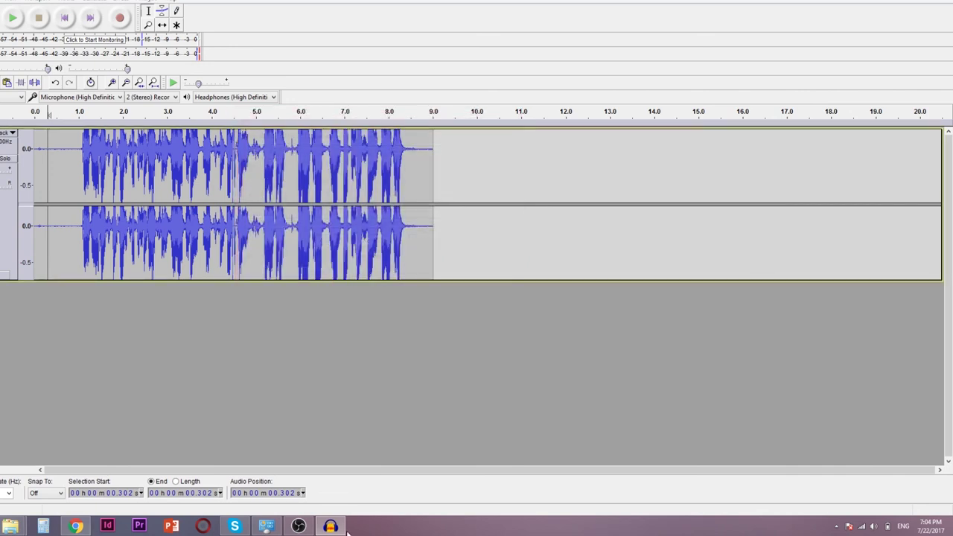
Step: Switch to the desktop, listen to the exported test.wav in Media Player Classic, and minimize the player
{"action": "left_click", "coordinate": [346, 526]}
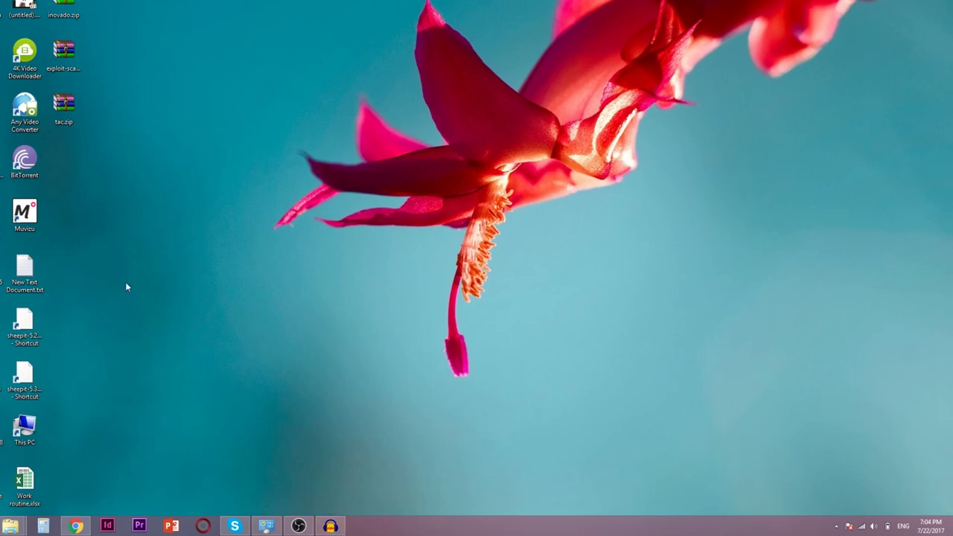
{"action": "key", "text": "t"}
{"action": "key", "text": "h"}
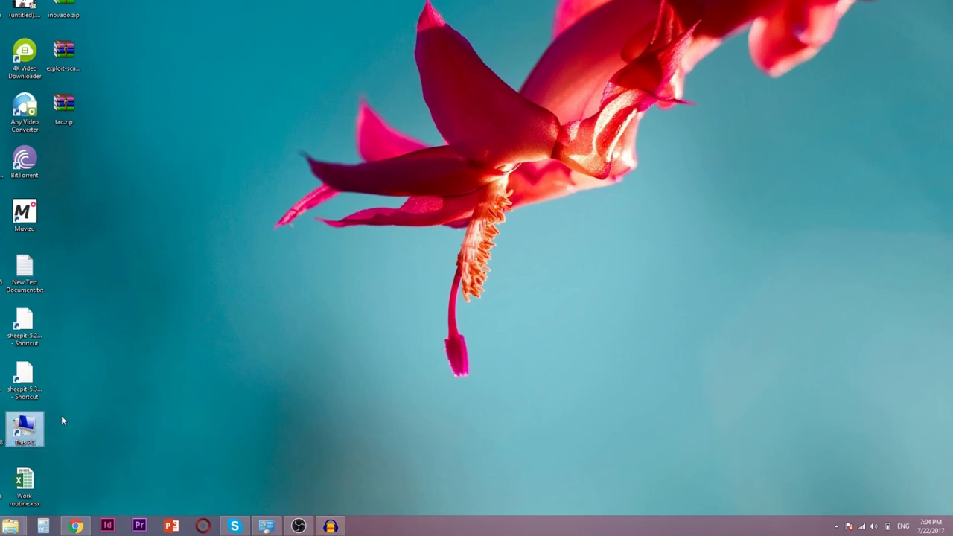
{"action": "key", "text": "t"}
{"action": "key", "text": "t"}
{"action": "key", "text": "t"}
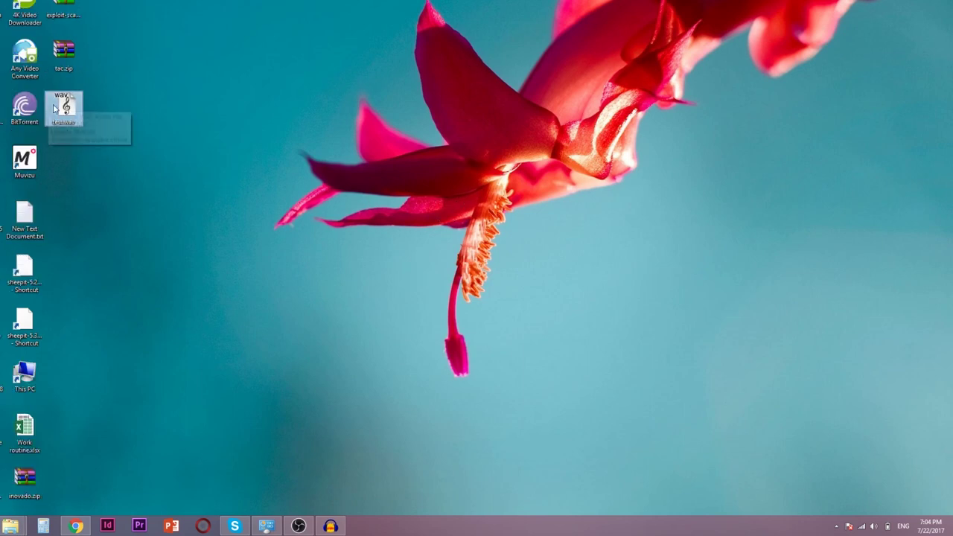
{"action": "double_click", "coordinate": [65, 106]}
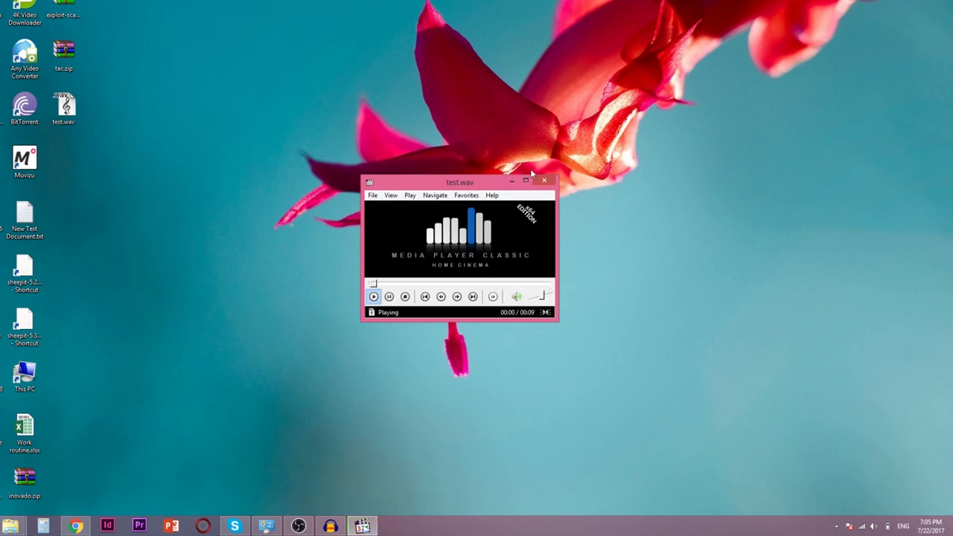
{"action": "left_click", "coordinate": [513, 181]}
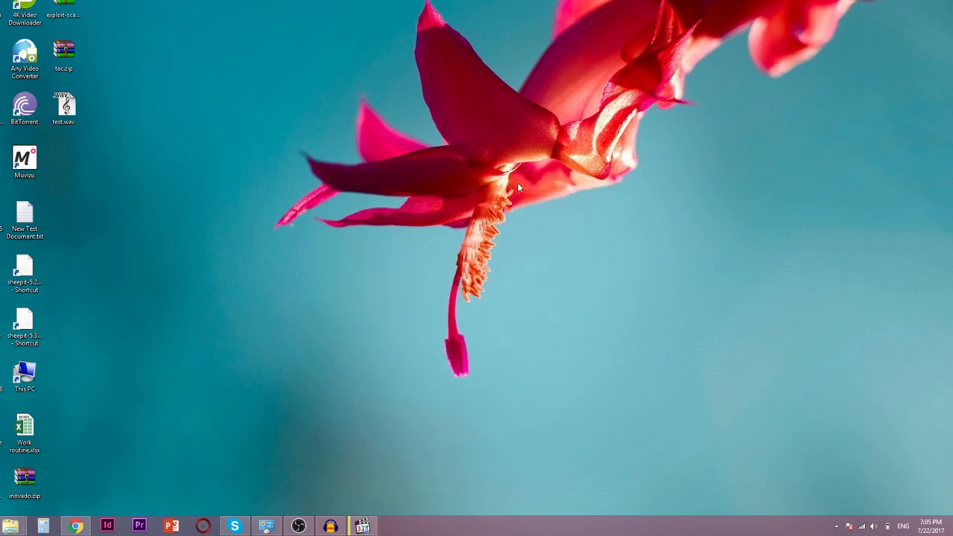